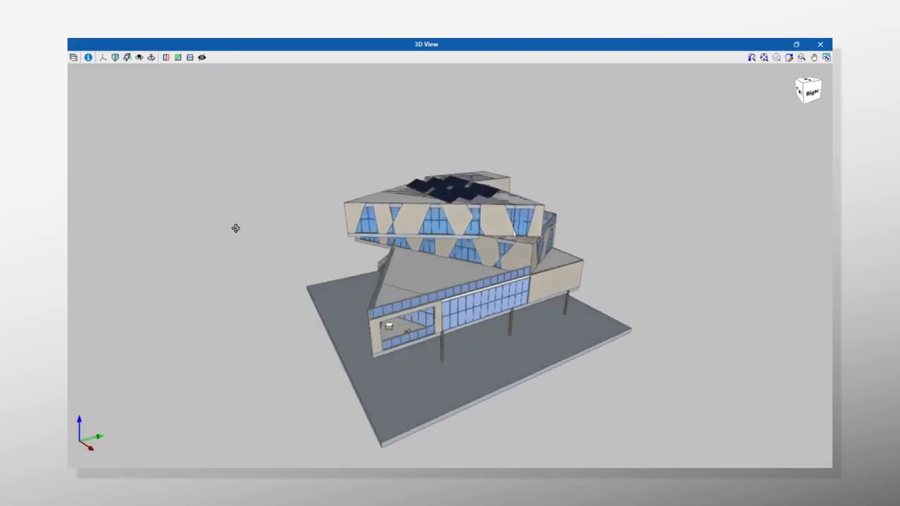
{"action": "scroll", "coordinate": [257, 226], "scroll_direction": "up", "scroll_amount": 1}
{"action": "scroll", "coordinate": [478, 192], "scroll_direction": "up", "scroll_amount": 4}
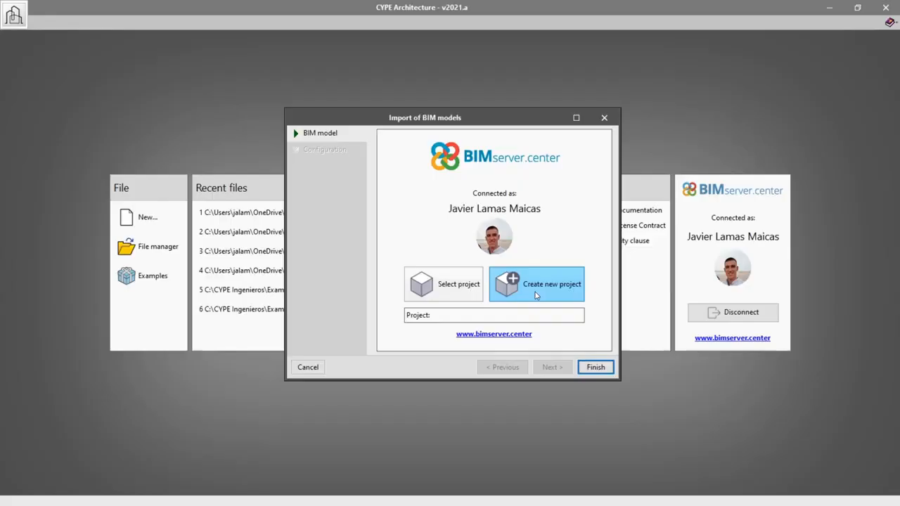
Step: Create a new BIMserver.center project named Sstudio, with project type Other, view options Not visible and collaboration requests Closed
{"action": "left_click", "coordinate": [535, 292]}
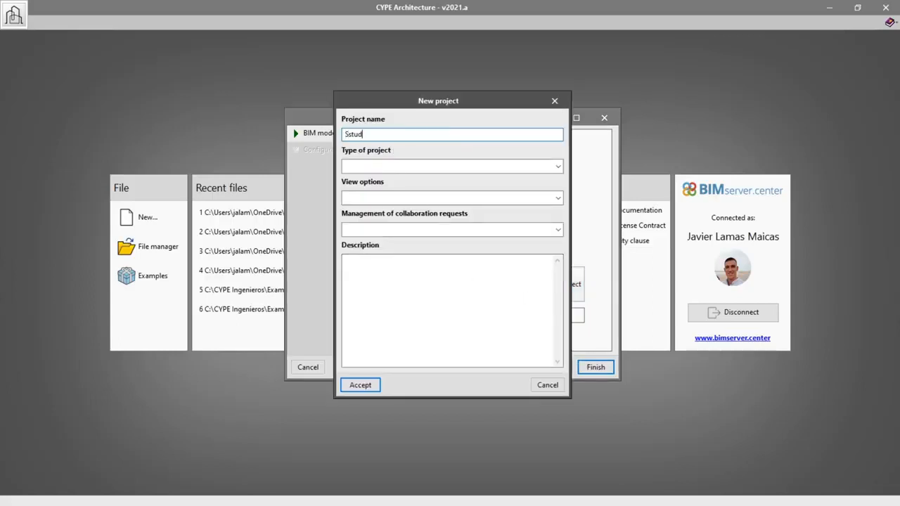
{"action": "type", "text": "Sstudio"}
{"action": "left_click", "coordinate": [404, 166]}
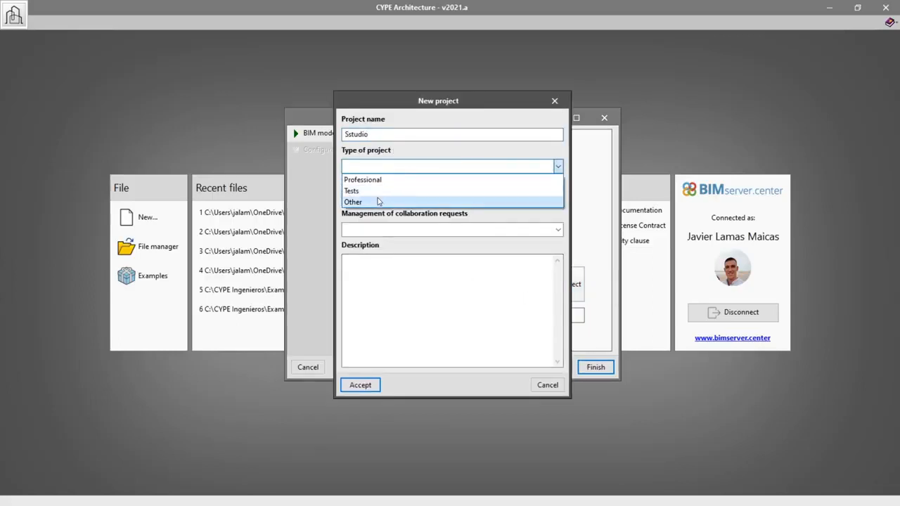
{"action": "left_click", "coordinate": [378, 202]}
{"action": "left_click", "coordinate": [378, 199]}
{"action": "left_click", "coordinate": [373, 233]}
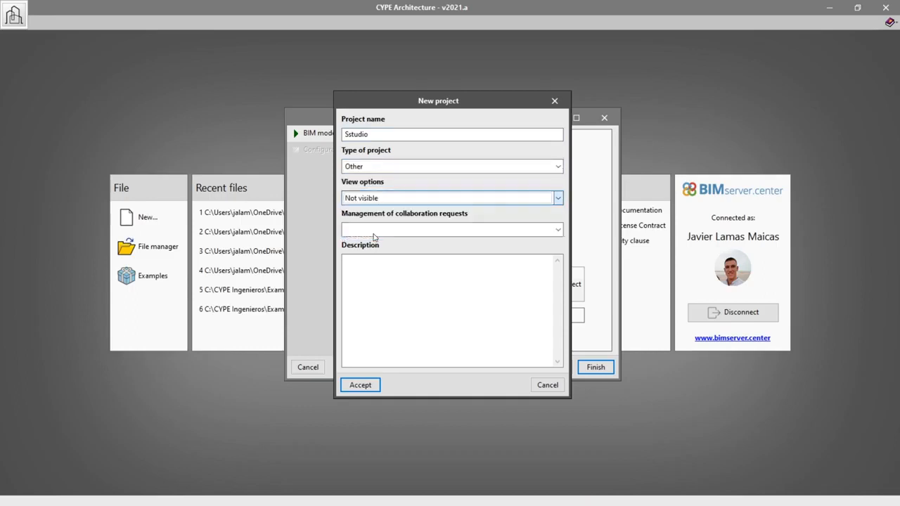
{"action": "left_click", "coordinate": [373, 232]}
{"action": "left_click", "coordinate": [381, 267]}
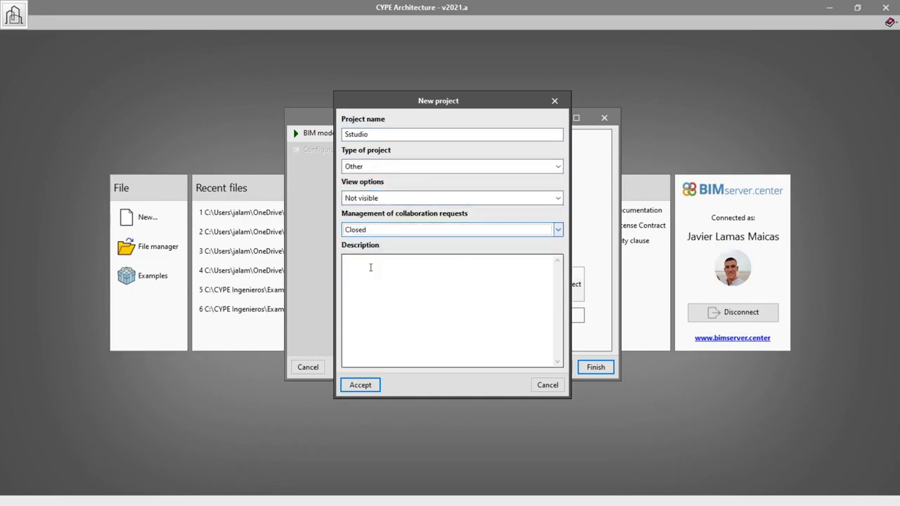
{"action": "left_click", "coordinate": [358, 385]}
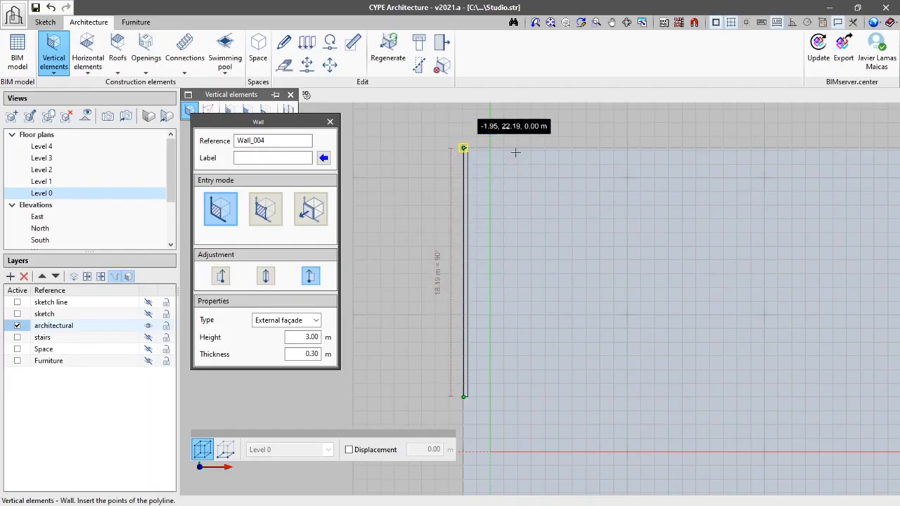
Step: Continue the 3 m high, 0.30 m thick External façade wall on Level 0 to close a rectangle about 11.95 by 18.19 m
{"action": "left_click", "coordinate": [464, 149]}
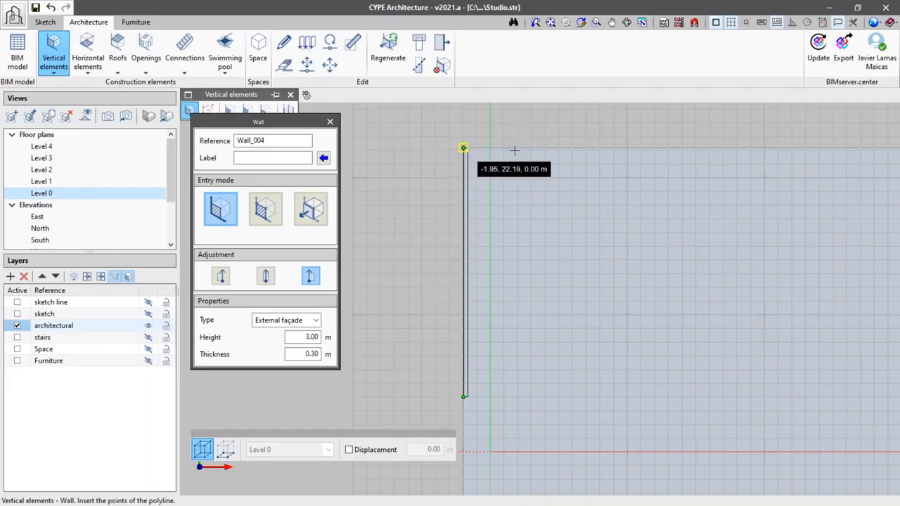
{"action": "left_click", "coordinate": [626, 148]}
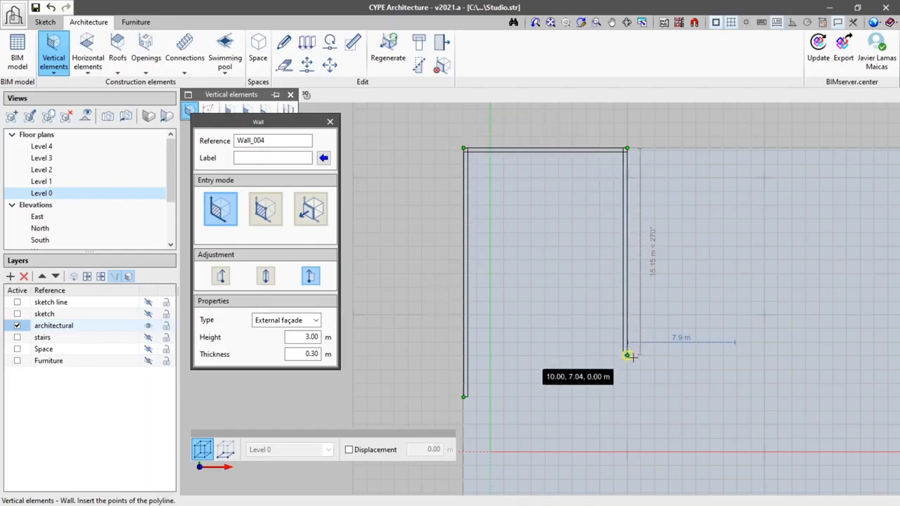
{"action": "left_click", "coordinate": [626, 397]}
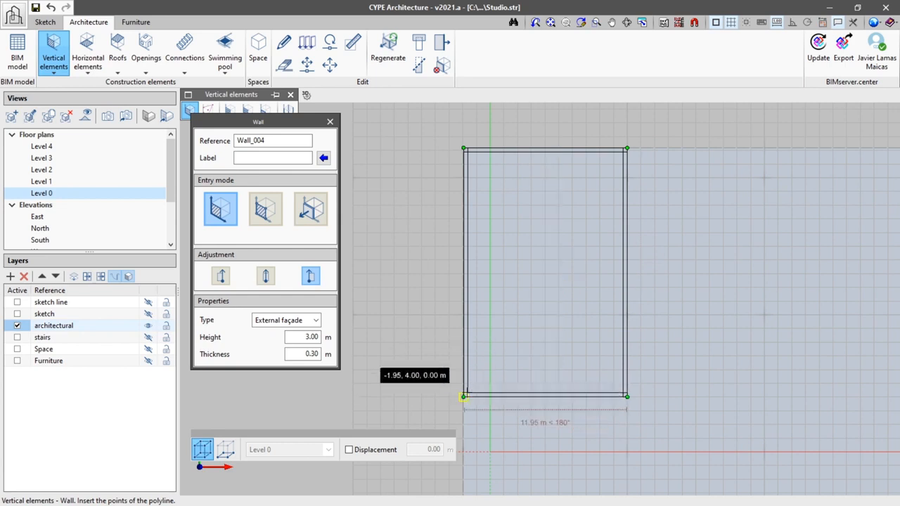
{"action": "left_click", "coordinate": [463, 397]}
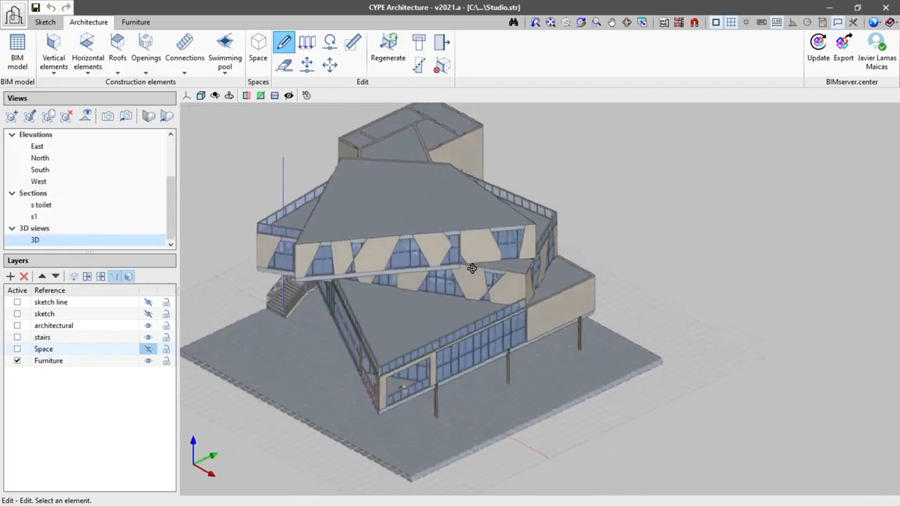
Step: Inspect the furnished building in 3D from outside and inside, cutting it with a horizontal section plane
{"action": "middle_click_drag", "start_coordinate": [468, 267], "coordinate": [619, 287]}
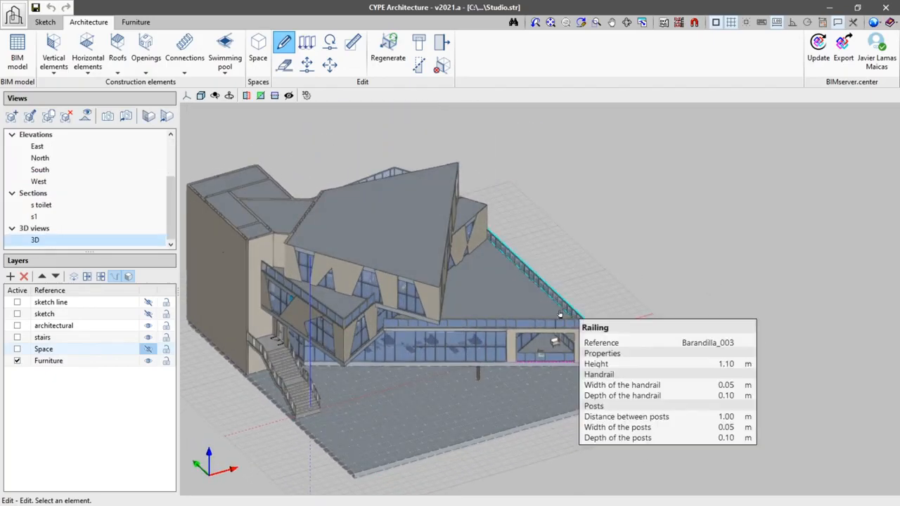
{"action": "scroll", "coordinate": [561, 316], "scroll_direction": "down", "scroll_amount": 2}
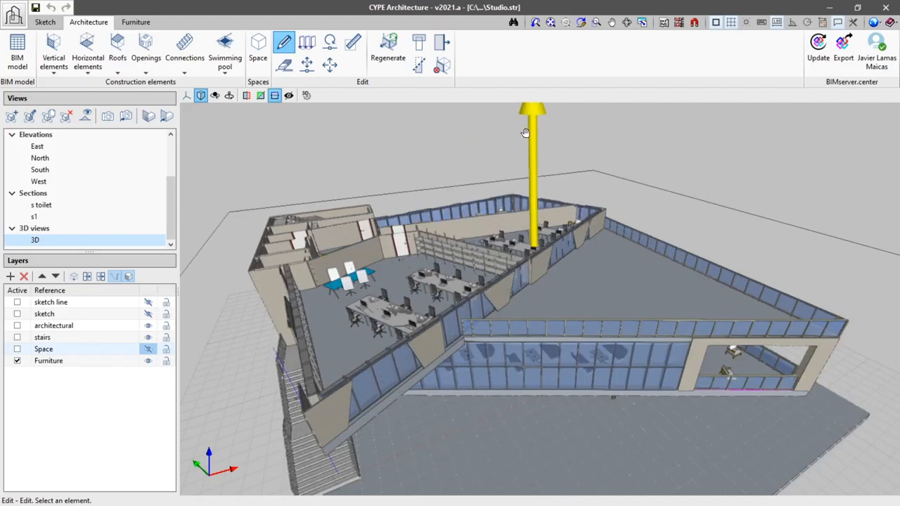
{"action": "left_click_drag", "start_coordinate": [523, 118], "coordinate": [545, 211]}
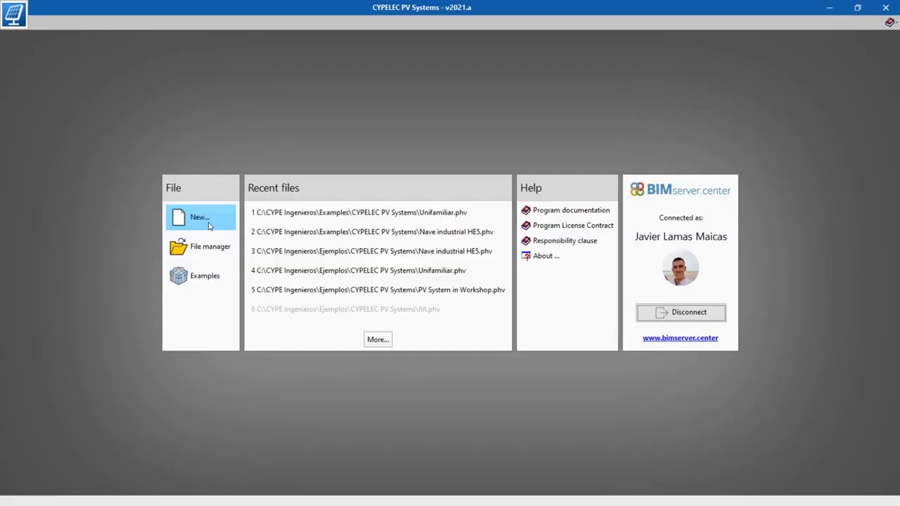
Step: Switch to CYPELEC PV Systems and create a project file named PV Studio, described as a PV installation for an office building
{"action": "left_click", "coordinate": [209, 225]}
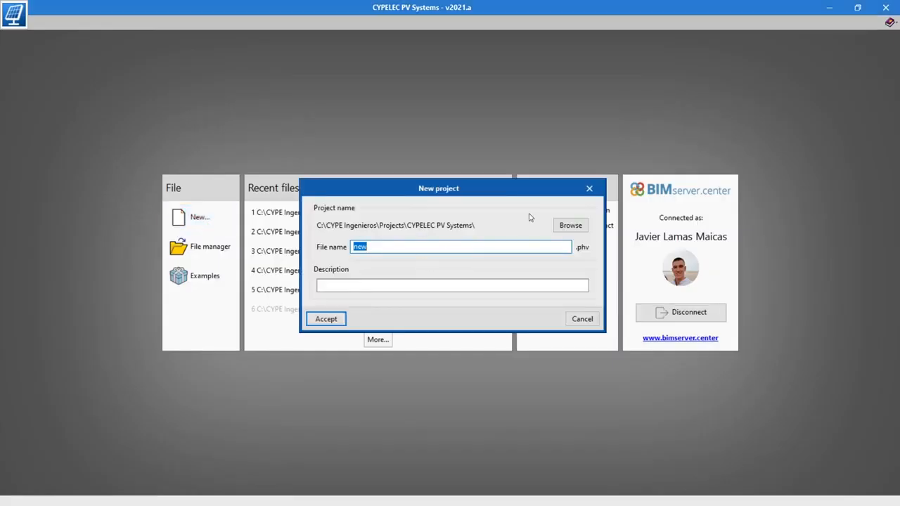
{"action": "type", "text": "PV"}
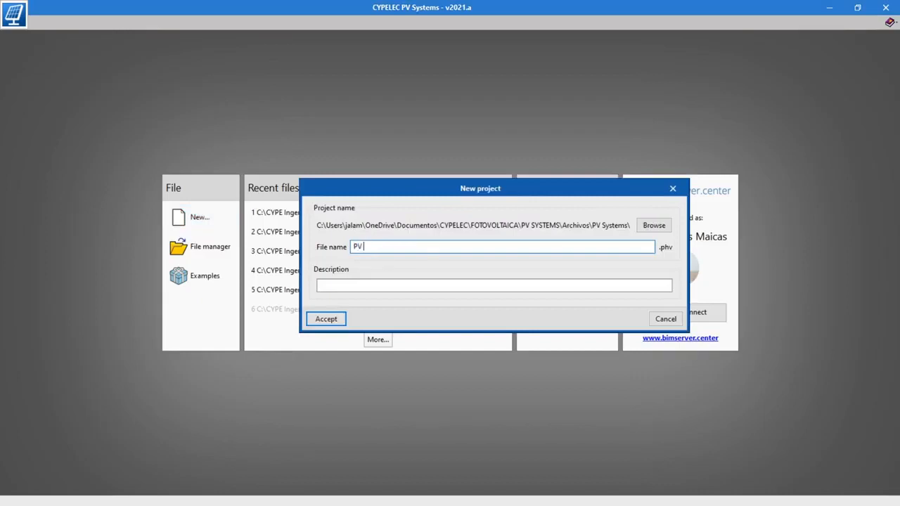
{"action": "type", "text": " Studio"}
{"action": "left_click", "coordinate": [446, 284]}
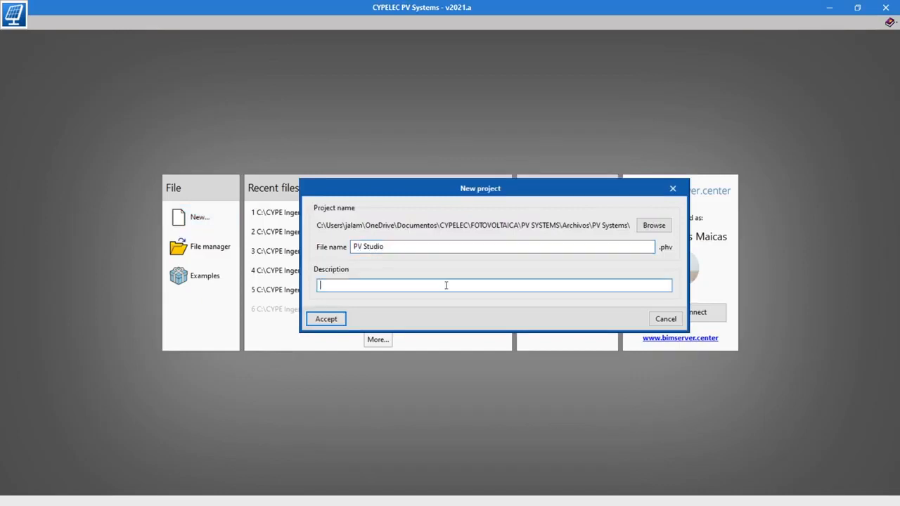
{"action": "type", "text": "PV installation for an office building located in Valencia"}
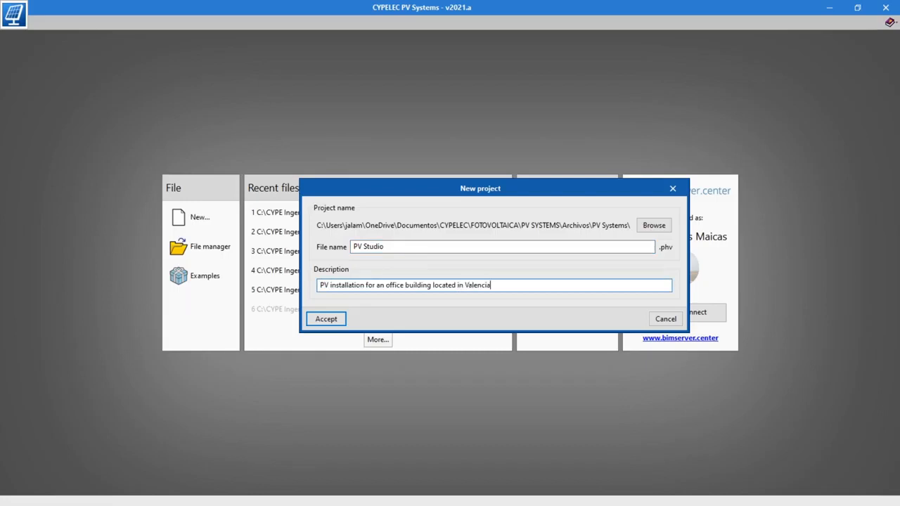
{"action": "left_click", "coordinate": [339, 323]}
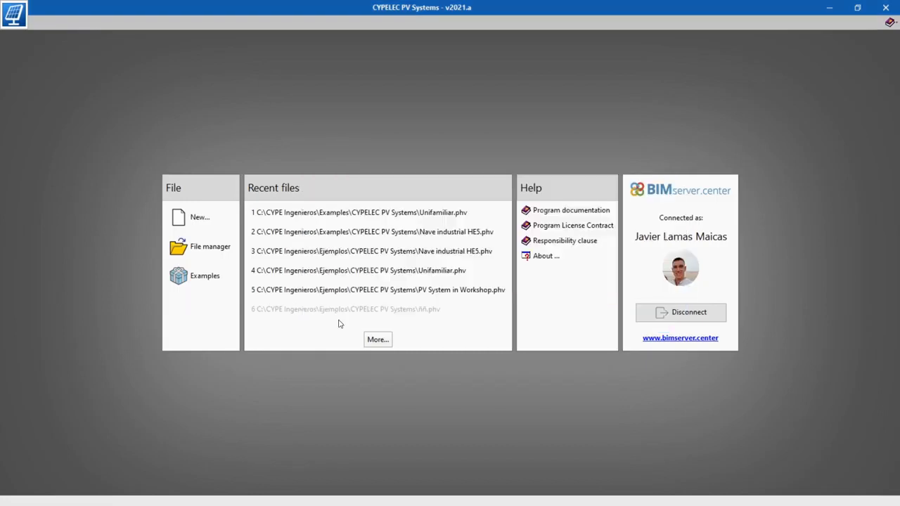
Step: Link the new project to the BIMserver.center project Studio last changed 2020-08-31 09.02.06 and import its architectural model with the DXF templates
{"action": "left_click", "coordinate": [405, 289]}
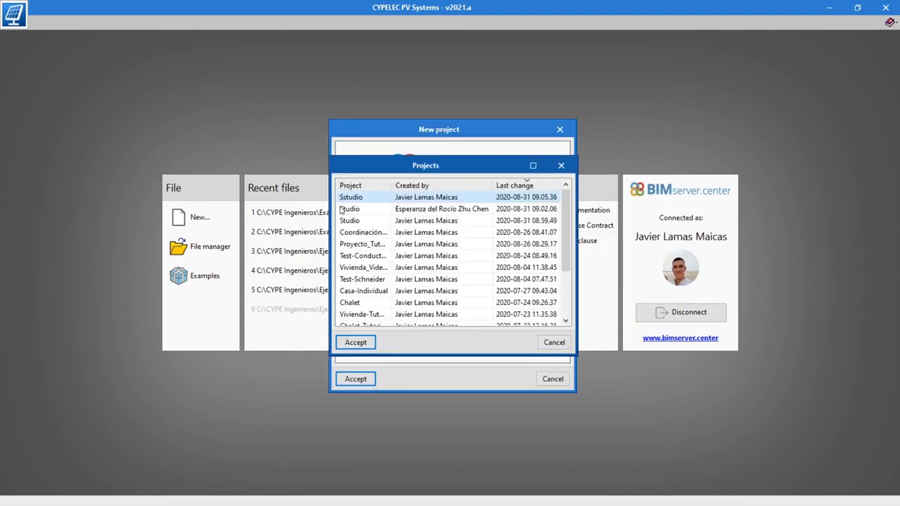
{"action": "left_click", "coordinate": [343, 210]}
{"action": "left_click", "coordinate": [356, 342]}
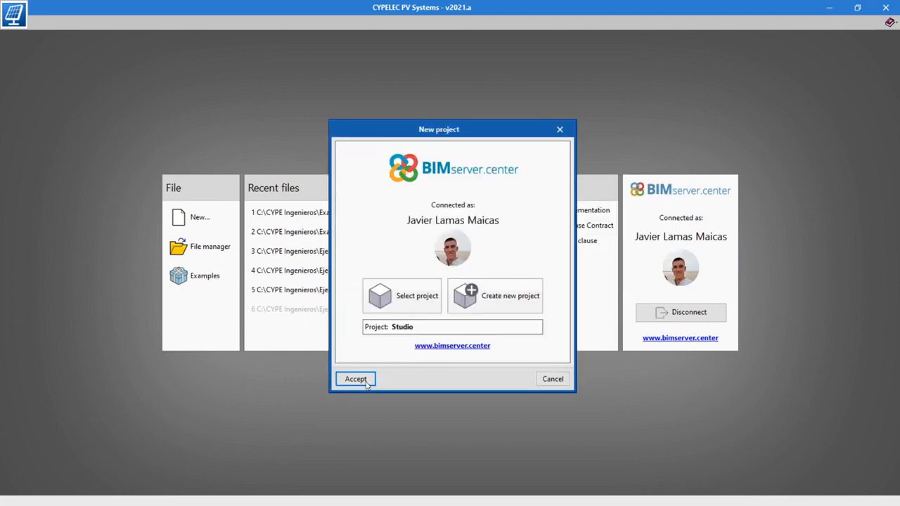
{"action": "left_click", "coordinate": [365, 382]}
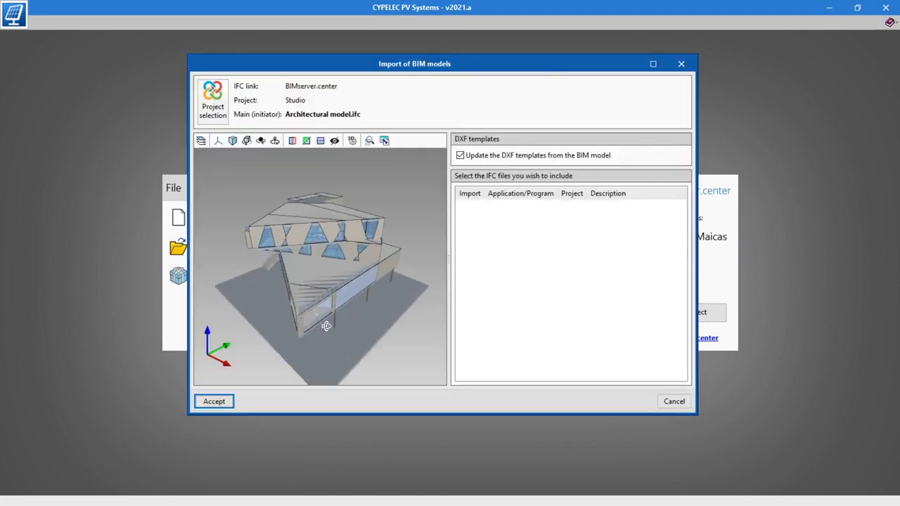
{"action": "left_click_drag", "start_coordinate": [317, 325], "coordinate": [345, 313]}
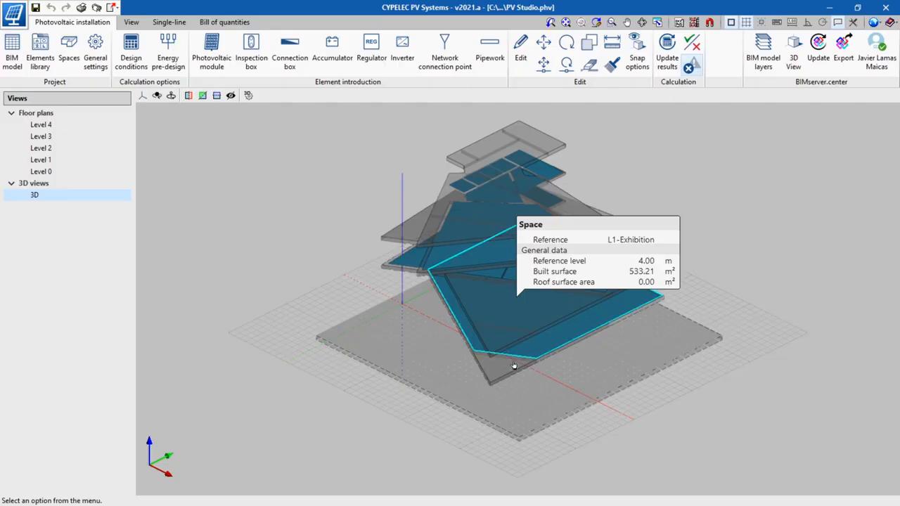
{"action": "left_click_drag", "start_coordinate": [518, 353], "coordinate": [440, 374]}
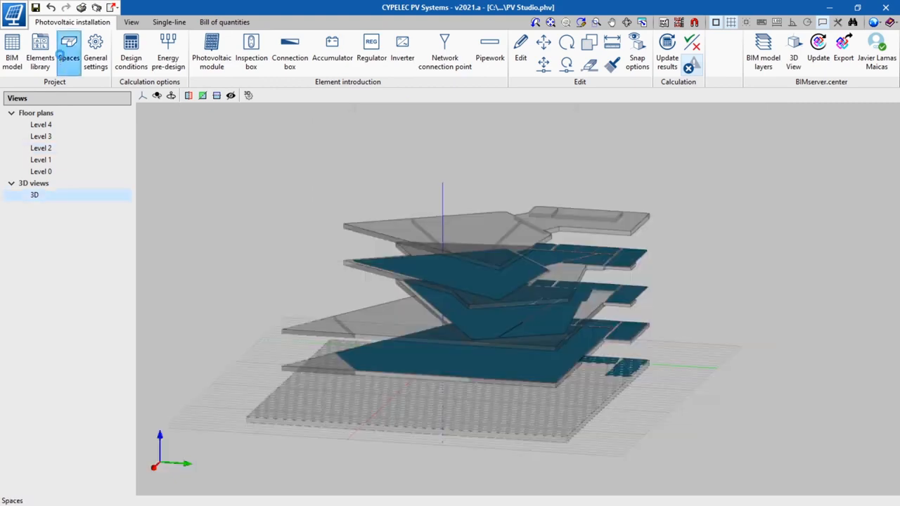
Step: Review the list of building spaces with their levels, built surface and roof surface area settings
{"action": "left_click", "coordinate": [62, 56]}
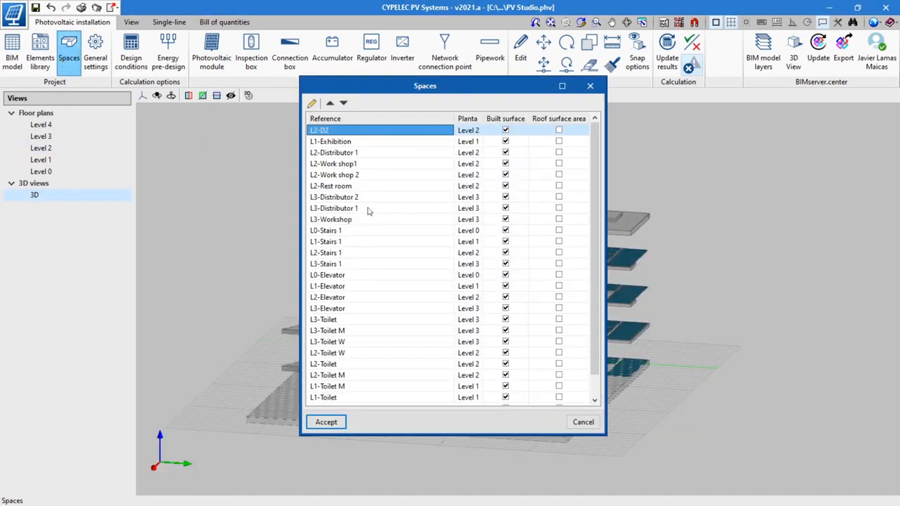
{"action": "scroll", "coordinate": [368, 210], "scroll_direction": "down", "scroll_amount": 1}
{"action": "scroll", "coordinate": [369, 211], "scroll_direction": "up", "scroll_amount": 3}
Step: Add a photovoltaic module to the elements library, named "Photovoltaic module by default Monocristaline PERC", with dimensions 1979 x 1002 x 40 mm
{"action": "left_click", "coordinate": [38, 55]}
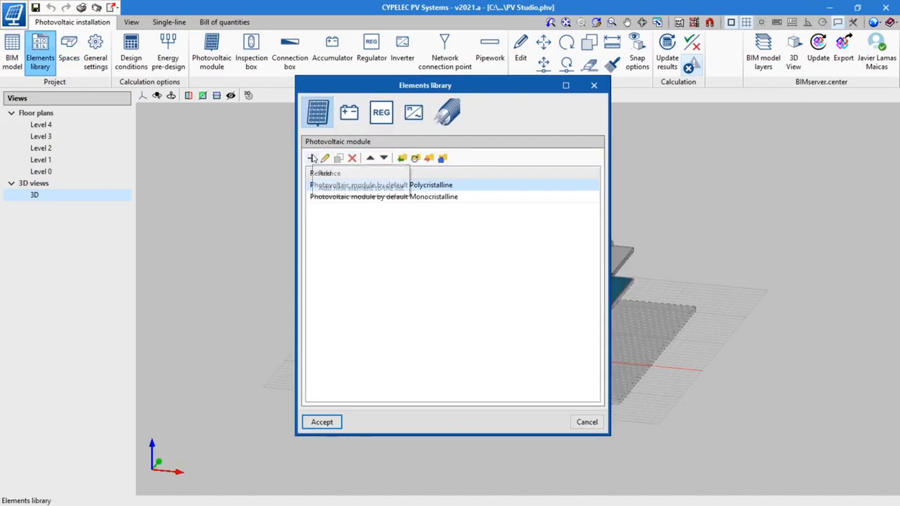
{"action": "left_click", "coordinate": [311, 157]}
{"action": "left_click", "coordinate": [481, 169]}
{"action": "key", "text": "BackSpace"}
{"action": "key", "text": "BackSpace"}
{"action": "key", "text": "BackSpace"}
{"action": "key", "text": "BackSpace"}
{"action": "key", "text": "BackSpace"}
{"action": "key", "text": "BackSpace"}
{"action": "key", "text": "BackSpace"}
{"action": "key", "text": "BackSpace"}
{"action": "key", "text": "BackSpace"}
{"action": "key", "text": "BackSpace"}
{"action": "key", "text": "BackSpace"}
{"action": "key", "text": "BackSpace"}
{"action": "key", "text": "BackSpace"}
{"action": "key", "text": "BackSpace"}
{"action": "key", "text": "BackSpace"}
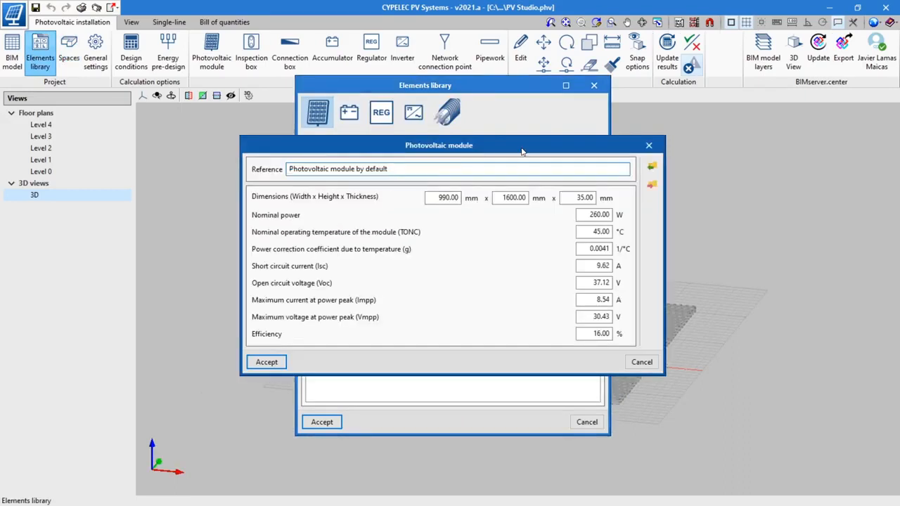
{"action": "type", "text": "Monocristaline PERC"}
{"action": "key", "text": "Tab"}
{"action": "type", "text": "197"}
{"action": "key", "text": "Tab"}
{"action": "type", "text": "1002"}
Step: Set the module's nominal power to 400 W, Isc 10.36 A, Voc 49.8 V, Impp 9.6 A, Vmpp 19.8 V and efficiency 20 %
{"action": "key", "text": "Tab"}
{"action": "type", "text": "40"}
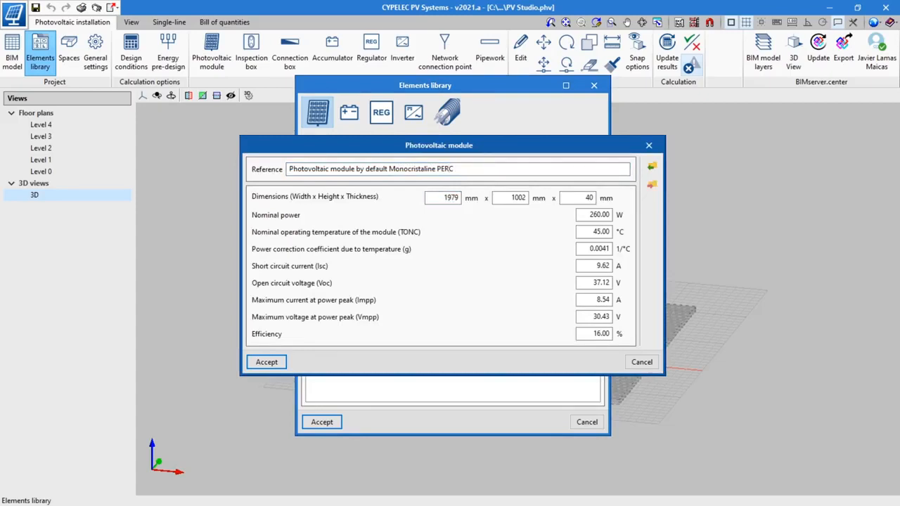
{"action": "key", "text": "Tab"}
{"action": "type", "text": "400"}
{"action": "key", "text": "Tab"}
{"action": "key", "text": "Tab"}
{"action": "key", "text": "Tab"}
{"action": "type", "text": "10"}
{"action": "key", "text": "Tab"}
{"action": "type", "text": "49.8"}
{"action": "key", "text": "Tab"}
{"action": "type", "text": "9.6"}
{"action": "key", "text": "Tab"}
{"action": "type", "text": "19.8"}
{"action": "key", "text": "Tab"}
{"action": "type", "text": "20.17"}
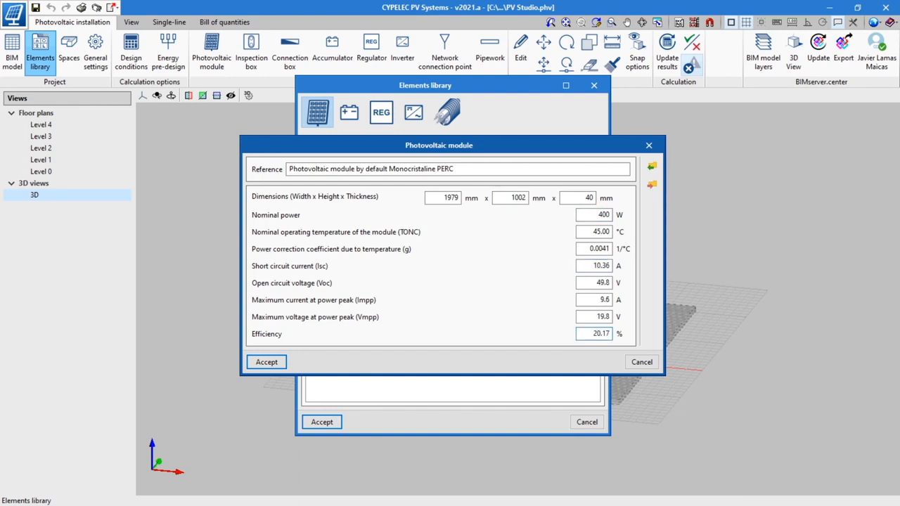
{"action": "left_click", "coordinate": [274, 359]}
Step: Add a new inverter to the elements library with the reference "Inverter 3680 W"
{"action": "left_click", "coordinate": [413, 112]}
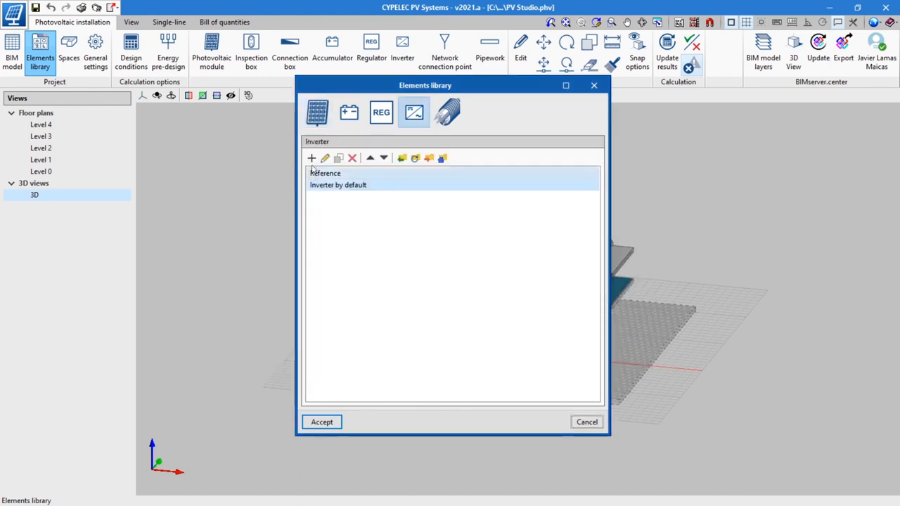
{"action": "left_click", "coordinate": [313, 159]}
{"action": "type", "text": "Inverter 368"}
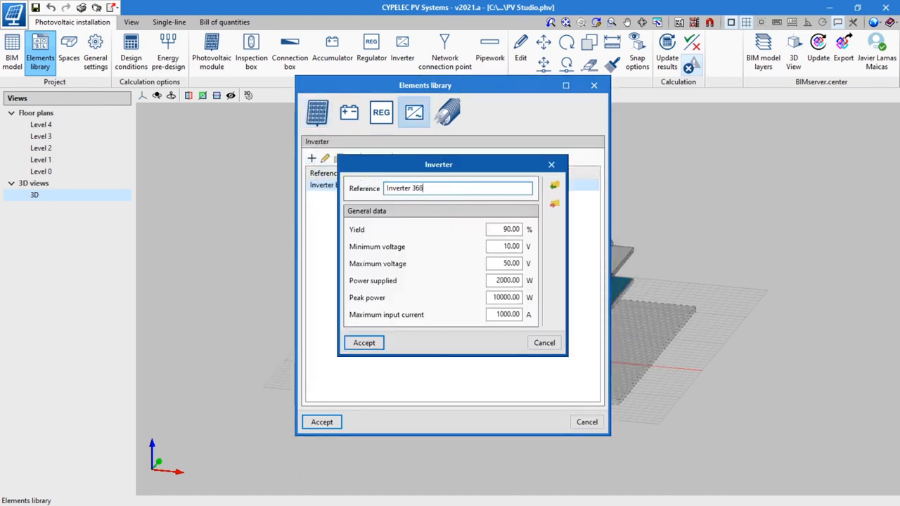
{"action": "type", "text": "0 W"}
Step: Set the inverter's minimum voltage to 150 V, maximum voltage 600 V, power supplied 4600 W, peak power 4740 W and maximum input current 13 A
{"action": "key", "text": "Tab"}
{"action": "key", "text": "Tab"}
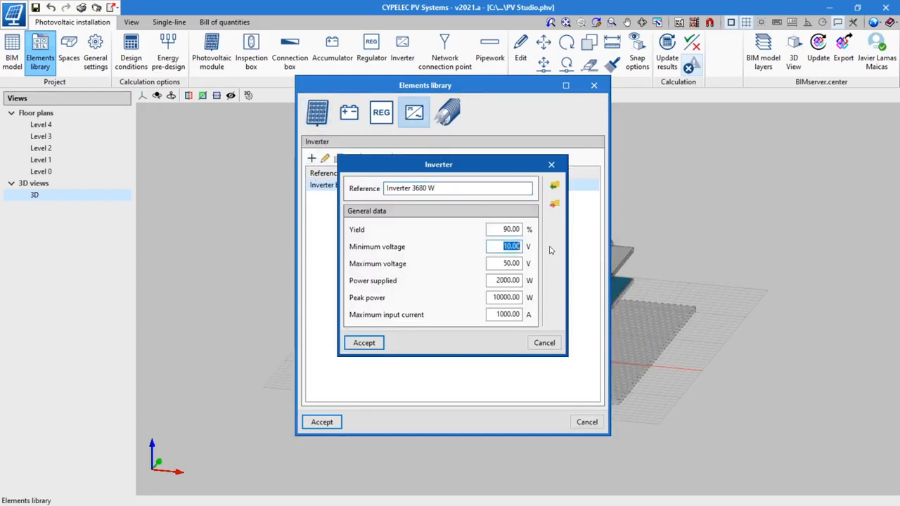
{"action": "type", "text": "150"}
{"action": "key", "text": "Tab"}
{"action": "type", "text": "600\t4600\t4740"}
{"action": "key", "text": "Tab"}
{"action": "type", "text": "13"}
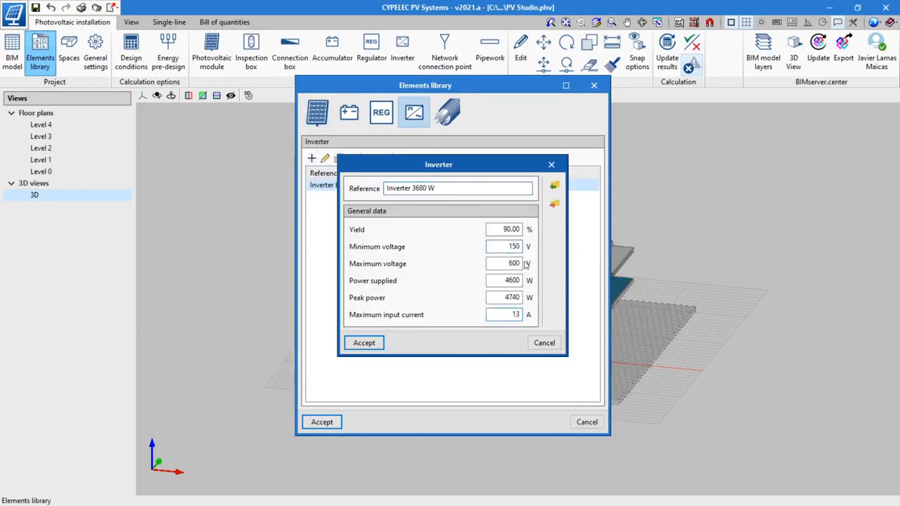
{"action": "left_click", "coordinate": [365, 342]}
Step: Import all the Top Cable manufacturer cable families into the elements library and save the library
{"action": "left_click", "coordinate": [447, 112]}
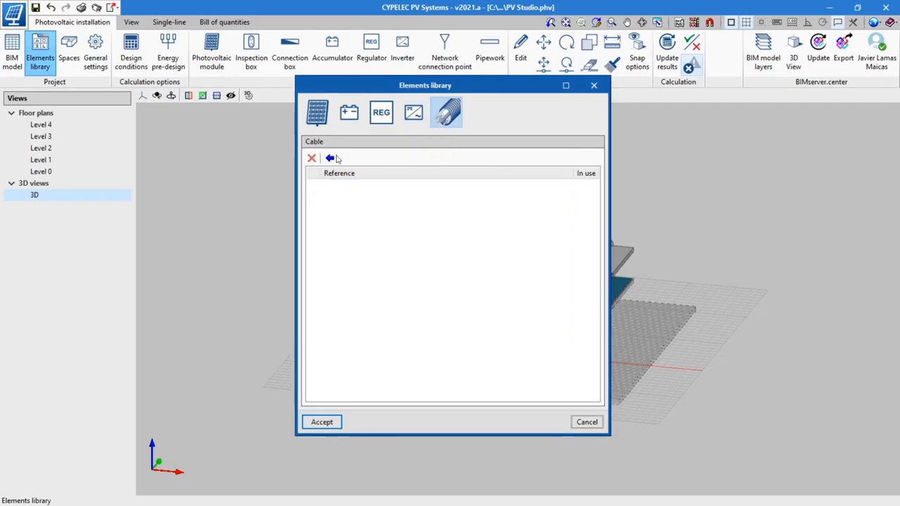
{"action": "left_click", "coordinate": [330, 158]}
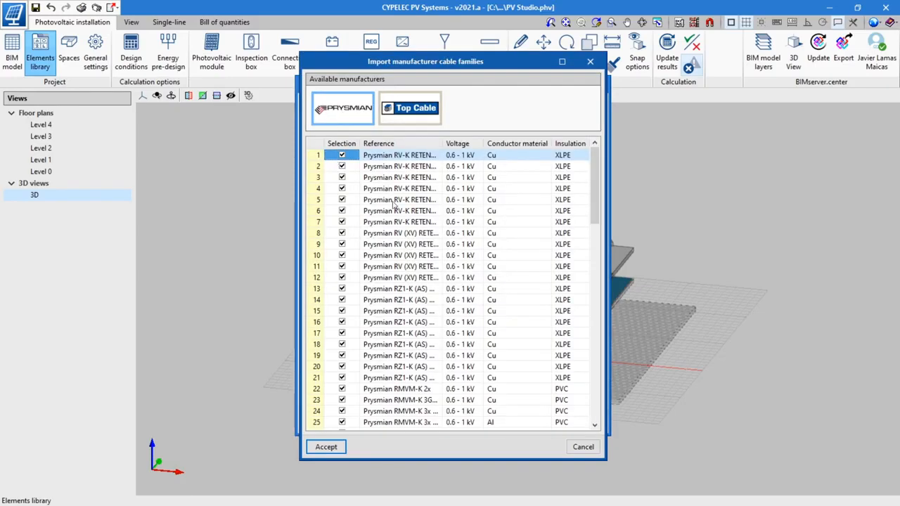
{"action": "scroll", "coordinate": [399, 215], "scroll_direction": "down", "scroll_amount": 17}
{"action": "scroll", "coordinate": [399, 215], "scroll_direction": "down", "scroll_amount": 4}
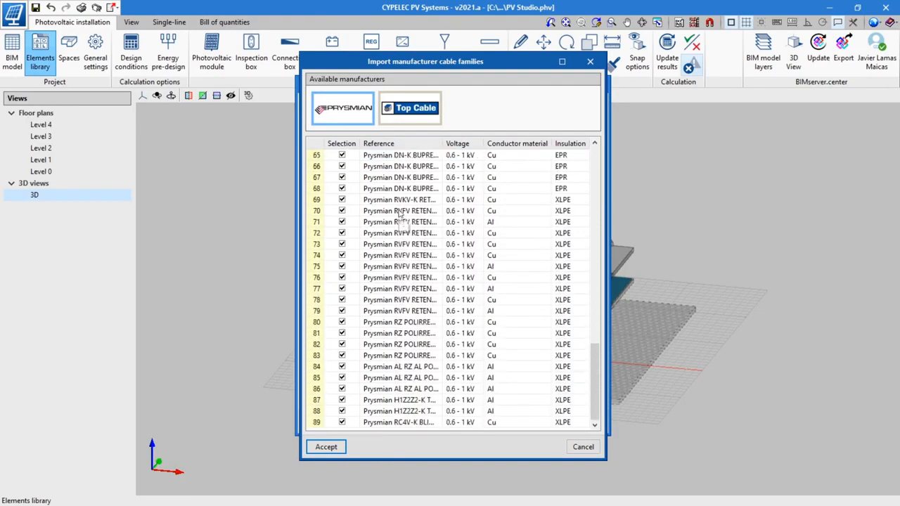
{"action": "scroll", "coordinate": [398, 216], "scroll_direction": "up", "scroll_amount": 8}
{"action": "left_click", "coordinate": [419, 118]}
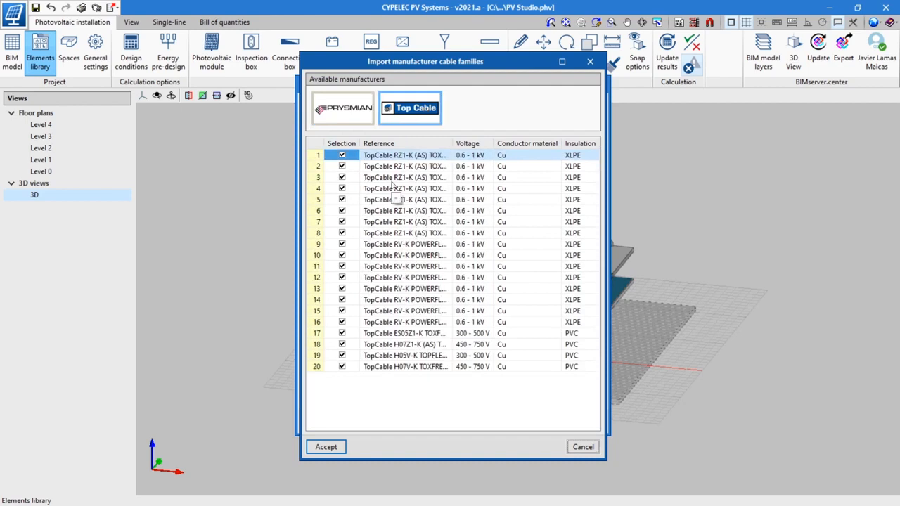
{"action": "left_click", "coordinate": [333, 448]}
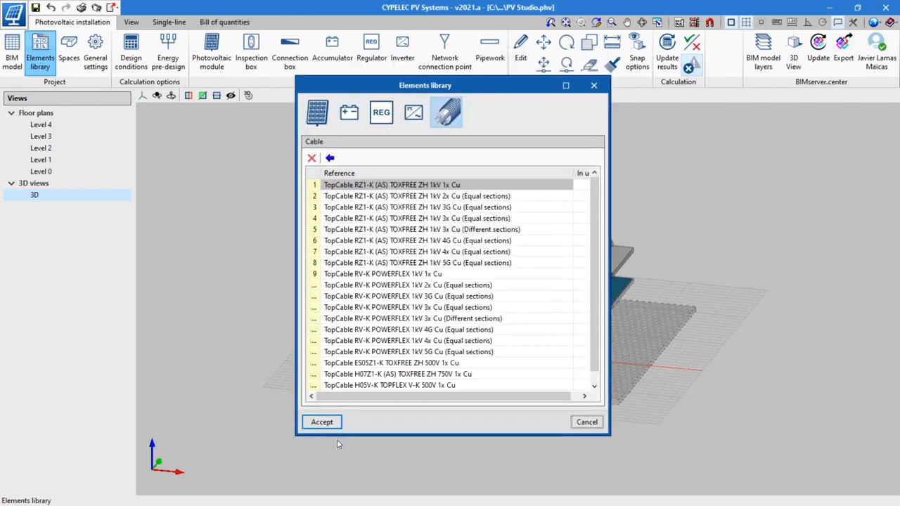
{"action": "key", "text": "Return"}
Step: Set the maximum admissible voltage drop to 1.5 % in the general data, consulting the compass reference for the project's orientation
{"action": "left_click", "coordinate": [95, 52]}
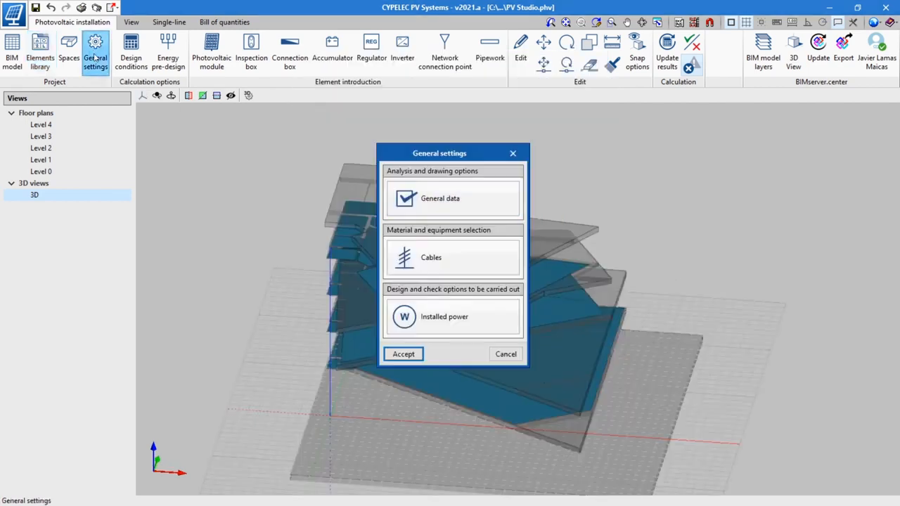
{"action": "left_click", "coordinate": [450, 198]}
{"action": "type", "text": "1."}
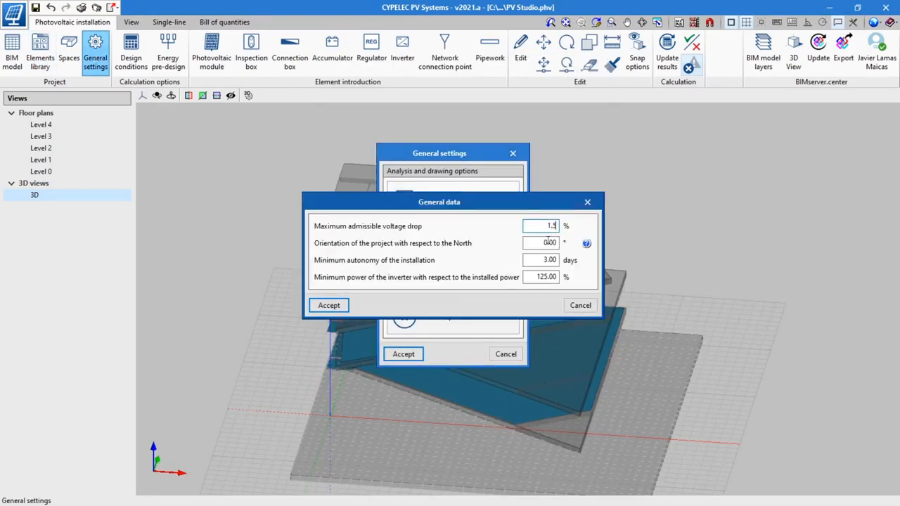
{"action": "type", "text": "5"}
{"action": "key", "text": "Tab"}
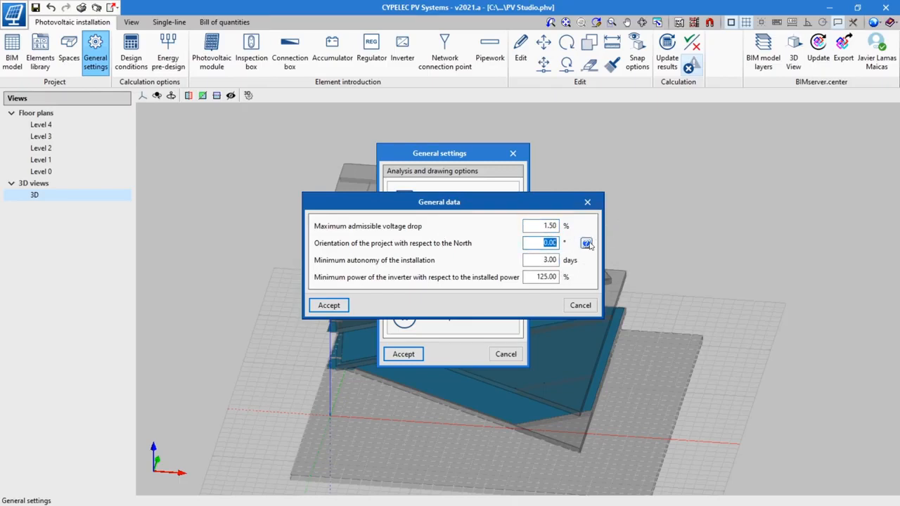
{"action": "left_click", "coordinate": [587, 242]}
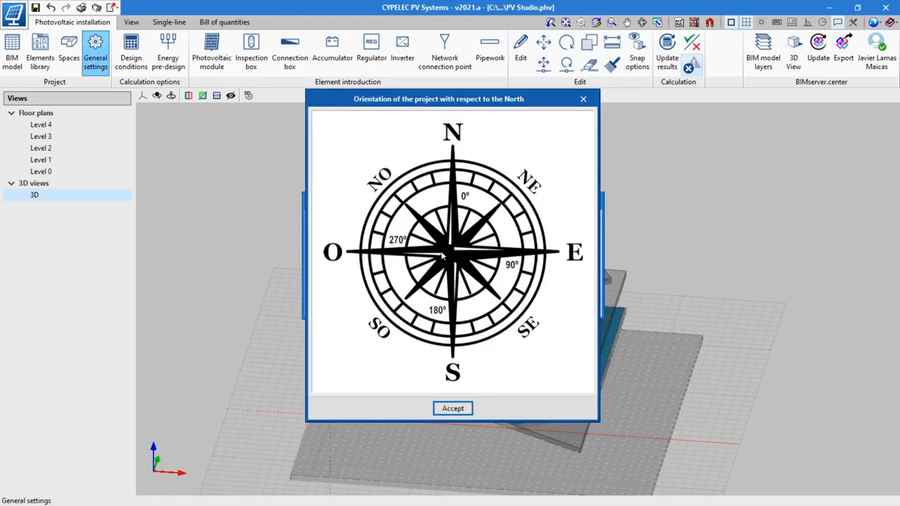
{"action": "left_click", "coordinate": [452, 408]}
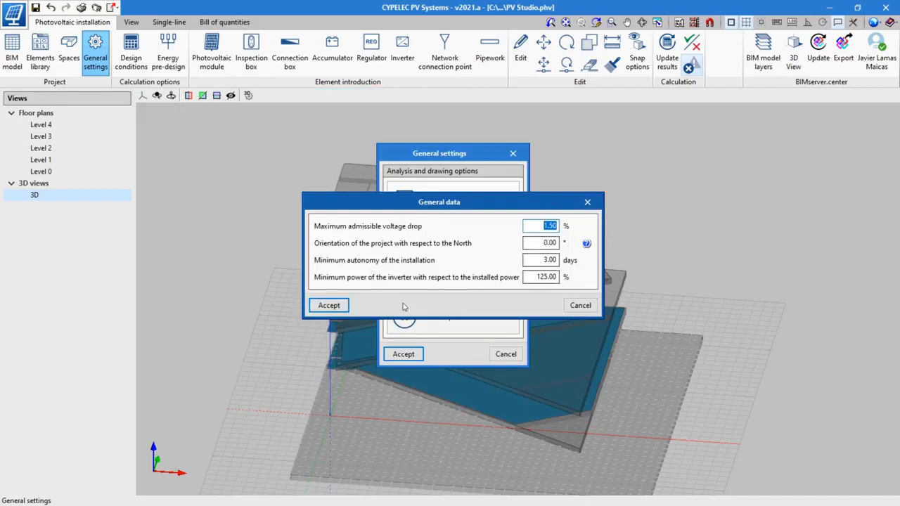
{"action": "left_click", "coordinate": [336, 305]}
Step: Review the available cable sections, fuses, circuit breakers and residual-current devices in the general settings
{"action": "left_click", "coordinate": [441, 253]}
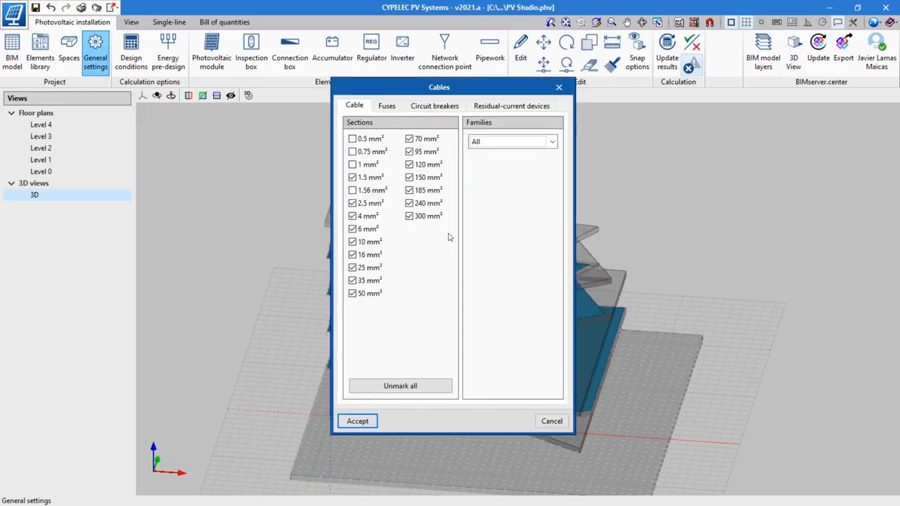
{"action": "left_click", "coordinate": [388, 106]}
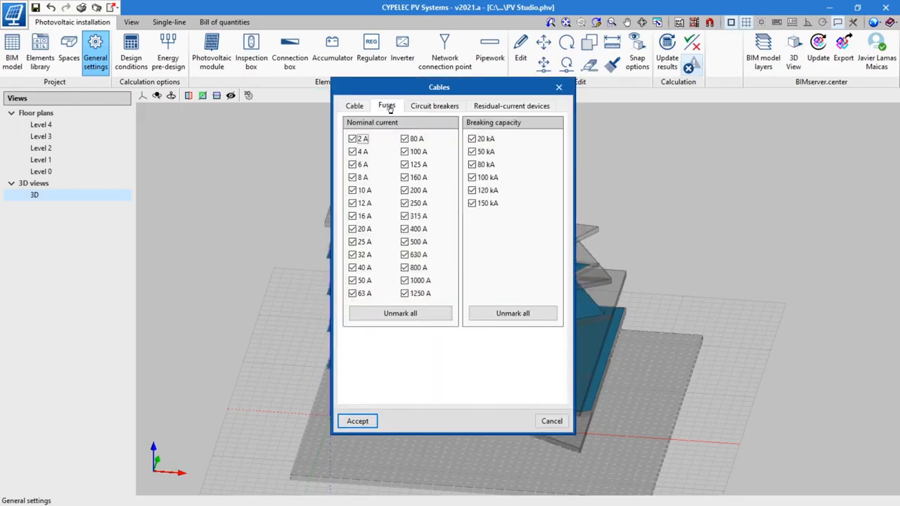
{"action": "left_click", "coordinate": [448, 105]}
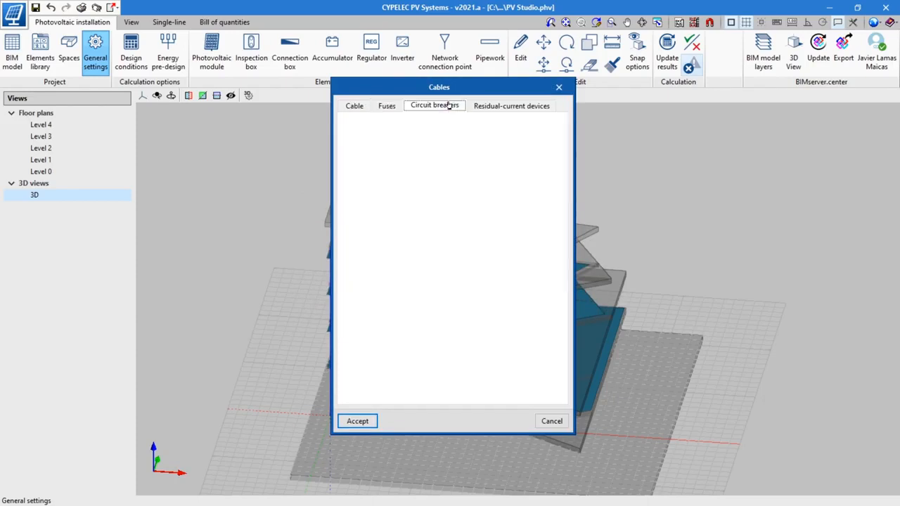
{"action": "left_click", "coordinate": [488, 107]}
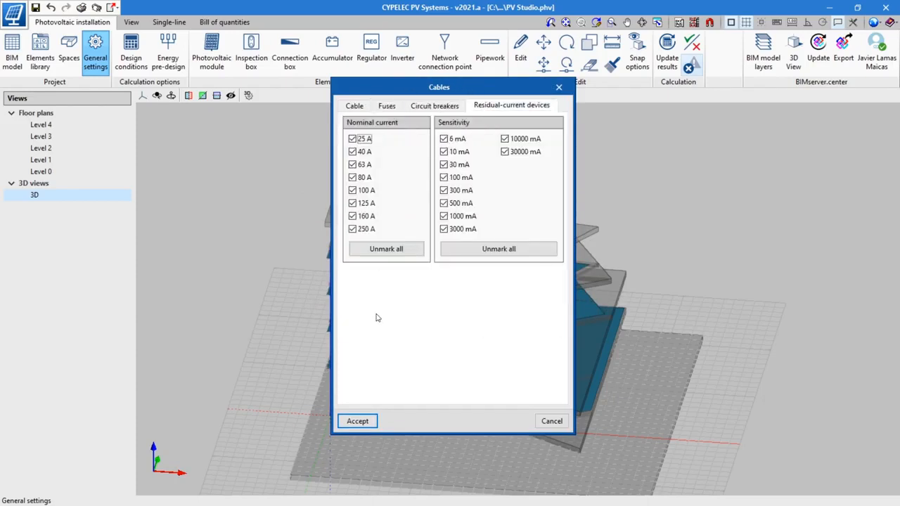
{"action": "left_click", "coordinate": [369, 421]}
Step: Enable the installed power checks for minimum power by built area with k 0.01 and maximum power by roof area with k 0.05
{"action": "left_click", "coordinate": [422, 317]}
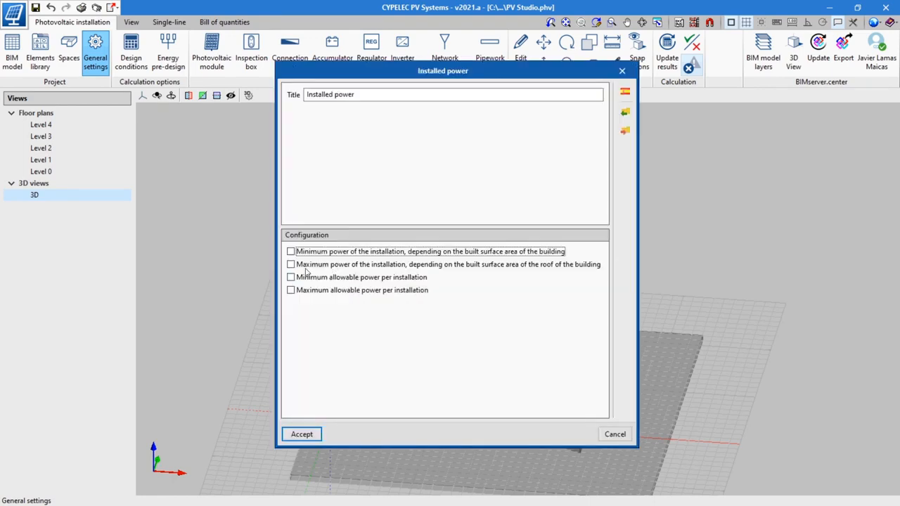
{"action": "left_click", "coordinate": [291, 251]}
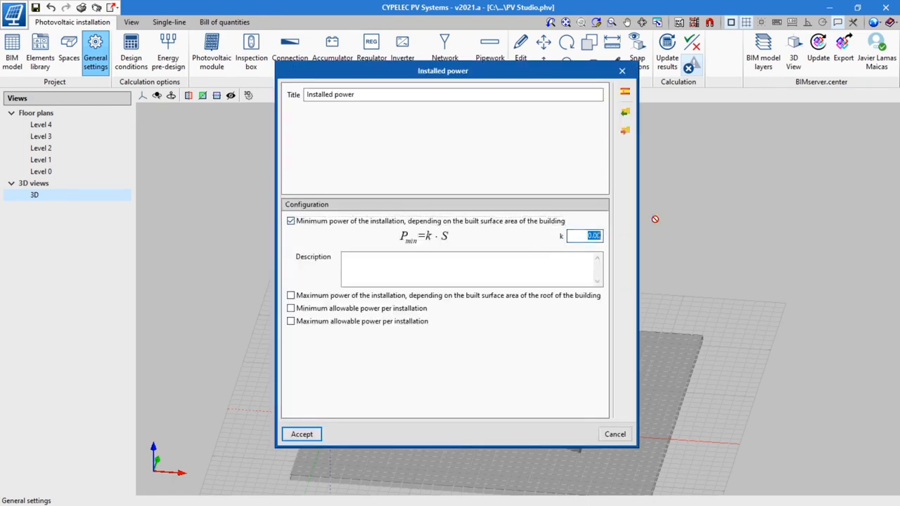
{"action": "type", "text": "0.01"}
{"action": "left_click", "coordinate": [291, 295]}
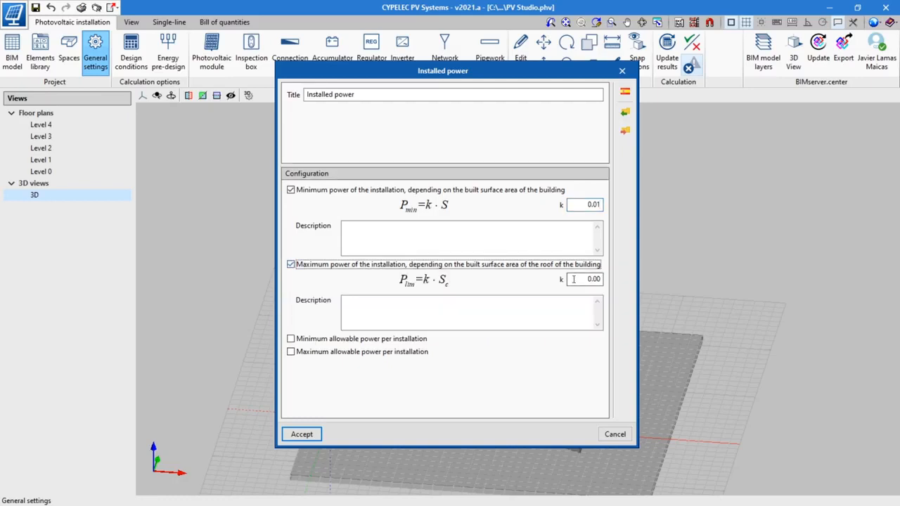
{"action": "key", "text": "Tab"}
{"action": "type", "text": "0"}
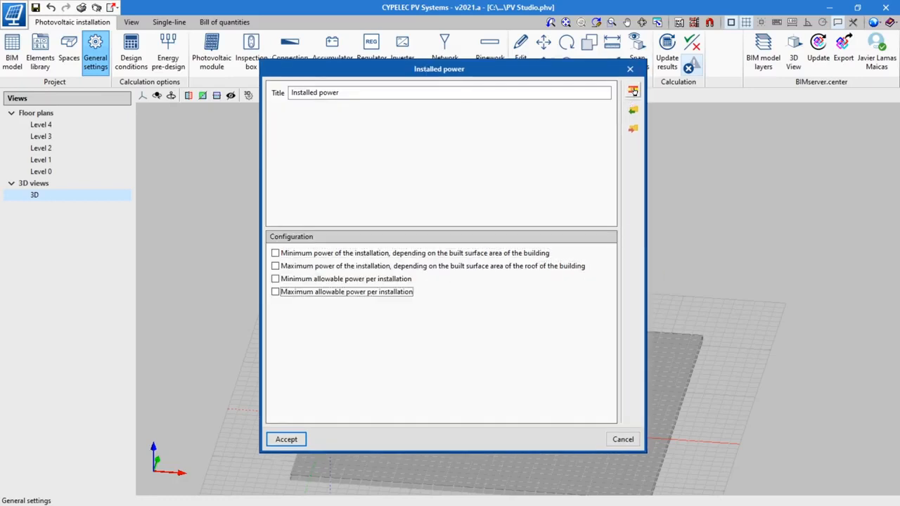
Step: Import the standard specification "Cuantificación de la exigencia de potencia (CTE DB HE 5)" into the installed power checks
{"action": "left_click", "coordinate": [633, 90]}
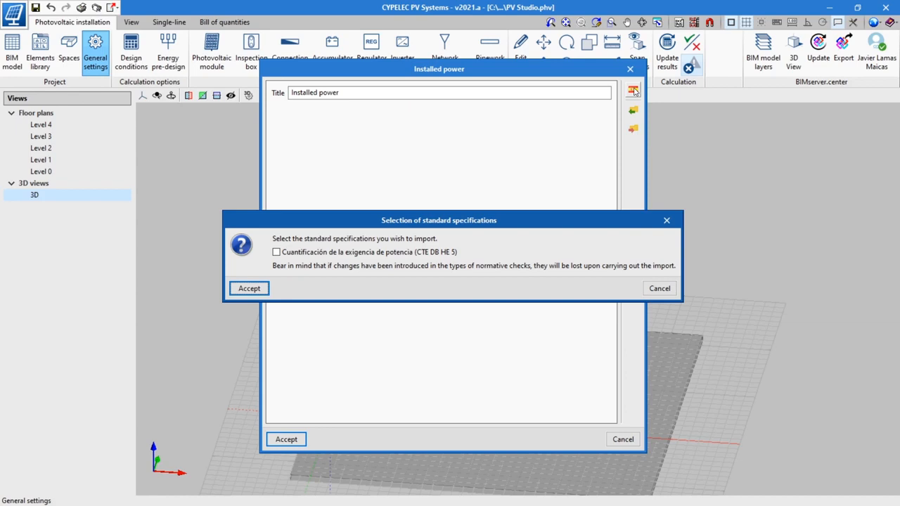
{"action": "left_click", "coordinate": [276, 253]}
{"action": "left_click", "coordinate": [257, 288]}
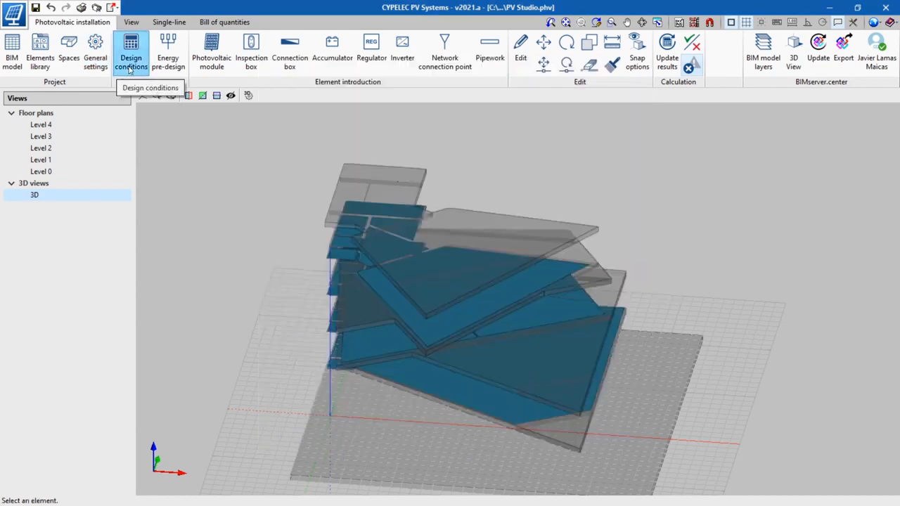
Step: Set the design conditions to a connection type of "Connected to the network" and the location to Valencia
{"action": "left_click", "coordinate": [128, 66]}
{"action": "left_click", "coordinate": [604, 216]}
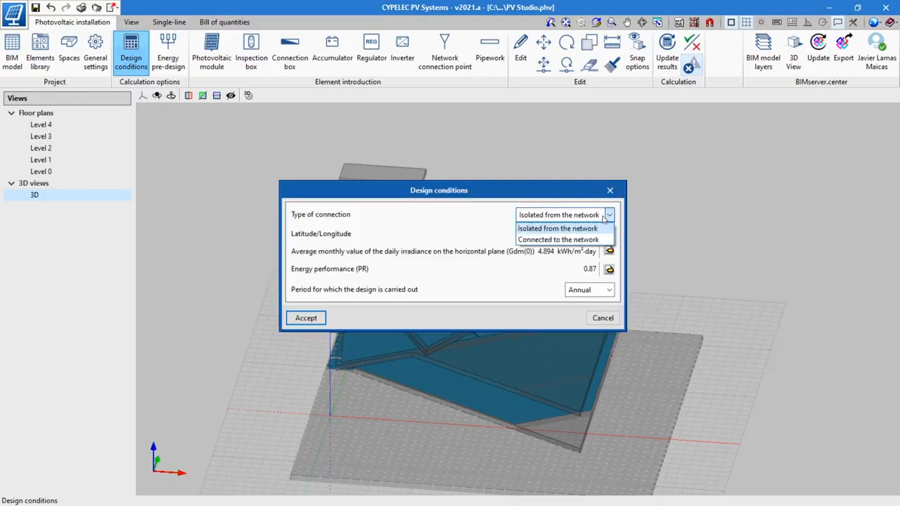
{"action": "left_click", "coordinate": [593, 240]}
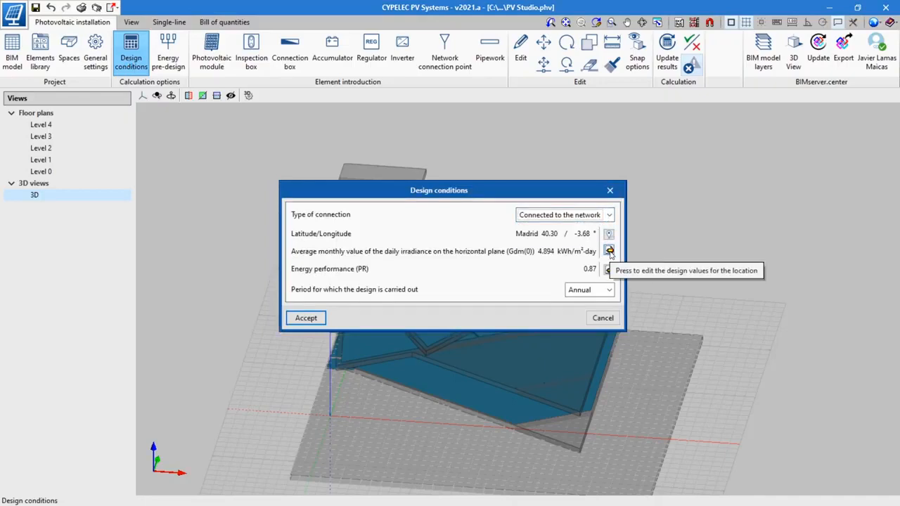
{"action": "left_click", "coordinate": [609, 234]}
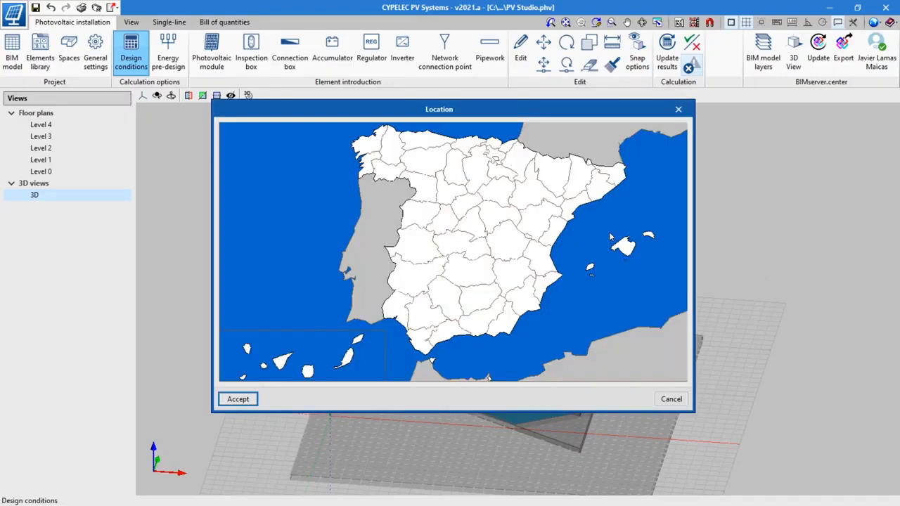
{"action": "left_click", "coordinate": [543, 264]}
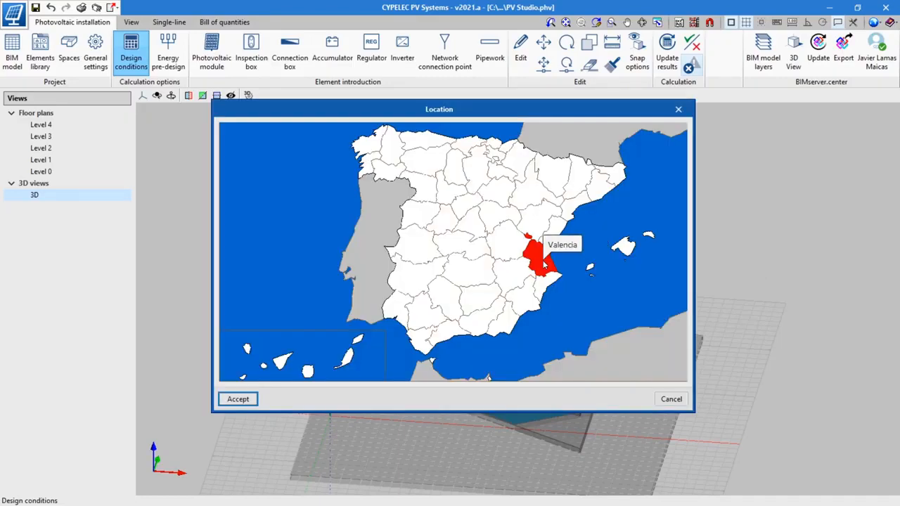
{"action": "left_click", "coordinate": [239, 400]}
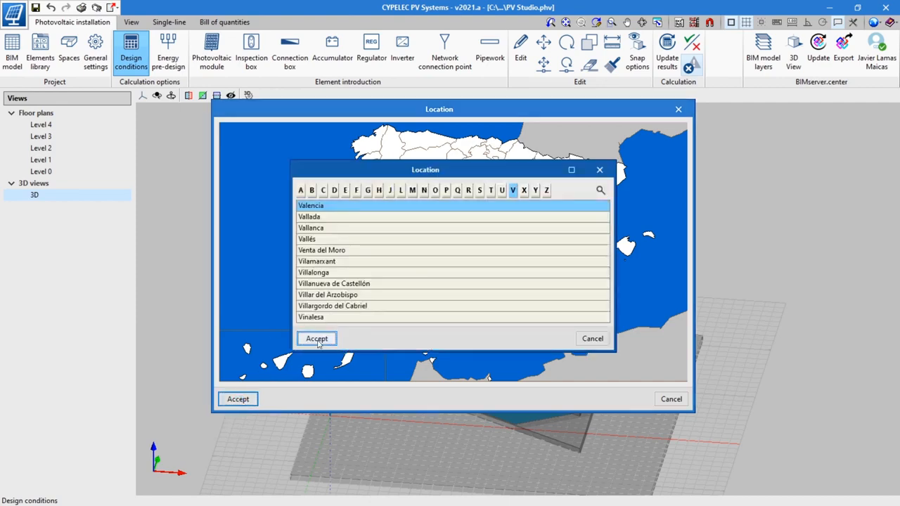
{"action": "left_click", "coordinate": [317, 339]}
Step: Set the loss in wiring to 4 % and choose the period for which the design is carried out
{"action": "left_click", "coordinate": [610, 270]}
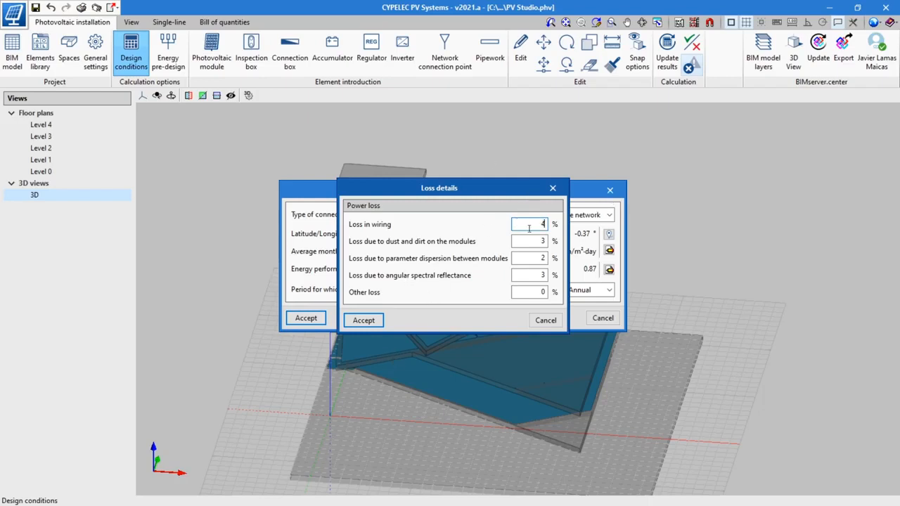
{"action": "left_click", "coordinate": [372, 323]}
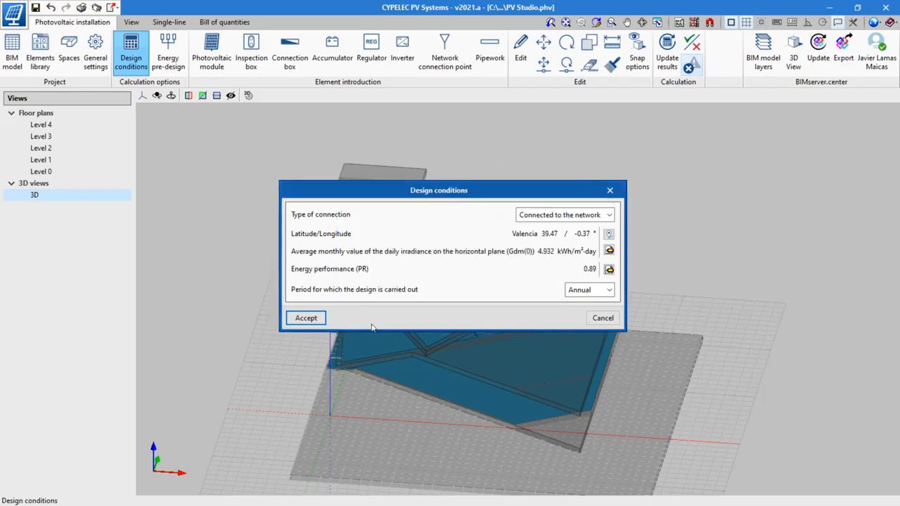
{"action": "left_click", "coordinate": [608, 290]}
{"action": "left_click", "coordinate": [591, 316]}
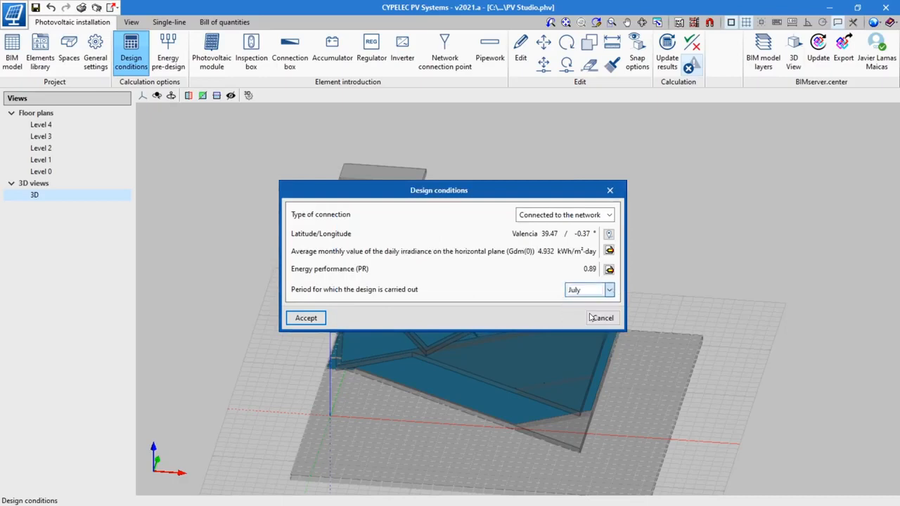
{"action": "left_click", "coordinate": [609, 289]}
{"action": "left_click", "coordinate": [592, 326]}
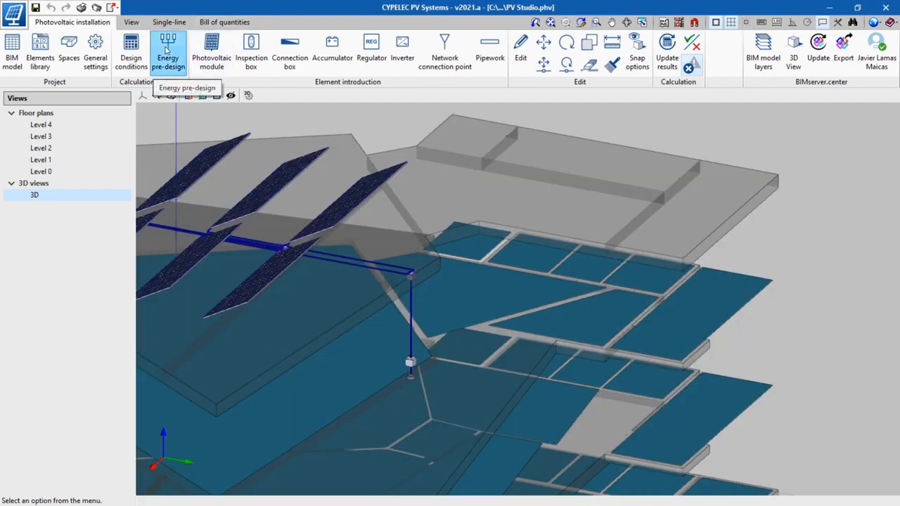
Step: Examine the months, photovoltaic module types and inverter types that can be chosen in the energy pre-design
{"action": "left_click", "coordinate": [167, 49]}
{"action": "left_click", "coordinate": [499, 71]}
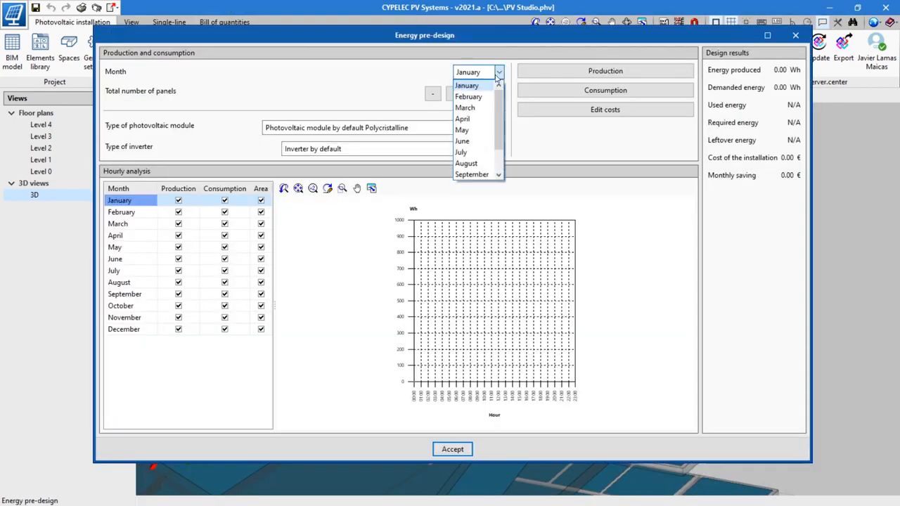
{"action": "scroll", "coordinate": [472, 141], "scroll_direction": "down", "scroll_amount": 1}
{"action": "scroll", "coordinate": [475, 140], "scroll_direction": "up", "scroll_amount": 1}
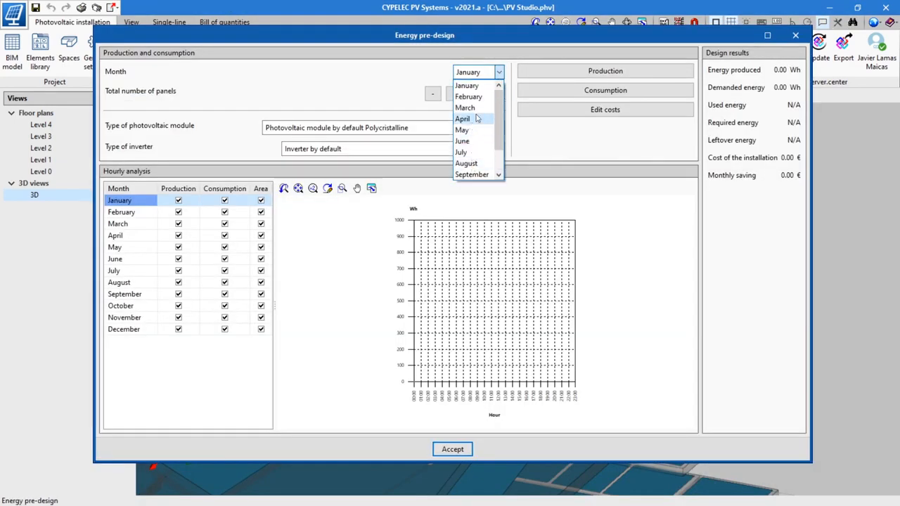
{"action": "left_click", "coordinate": [499, 72]}
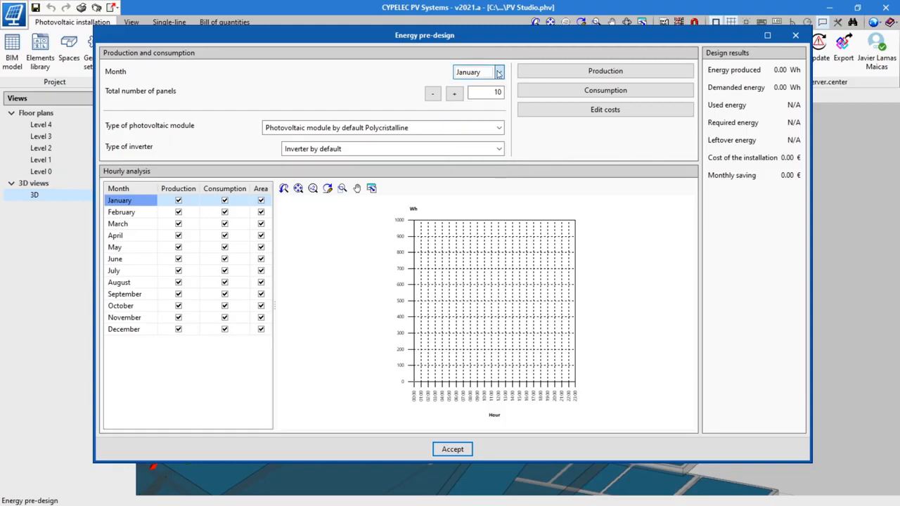
{"action": "left_click", "coordinate": [499, 128]}
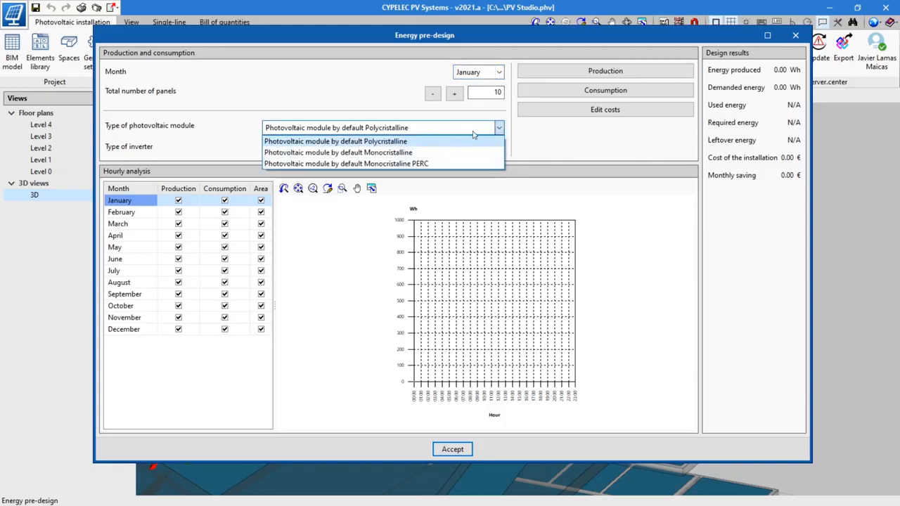
{"action": "left_click", "coordinate": [499, 129]}
{"action": "left_click", "coordinate": [498, 149]}
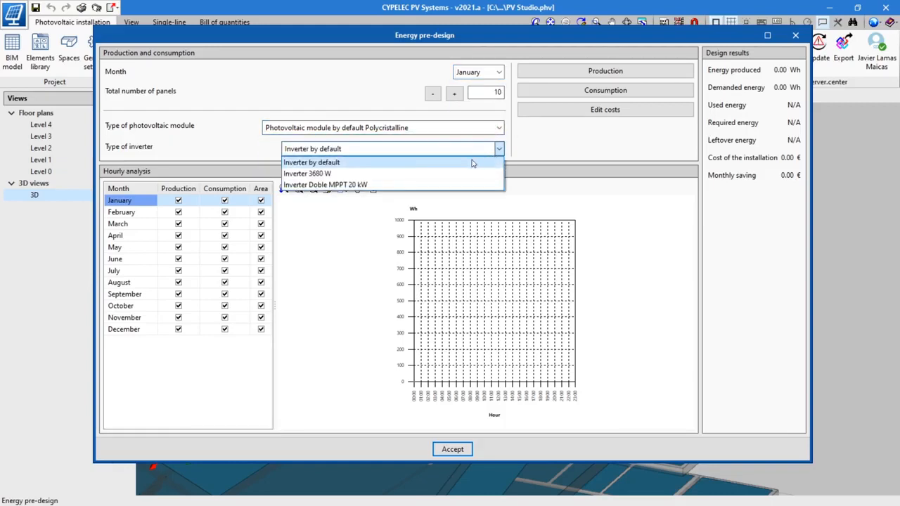
{"action": "left_click", "coordinate": [478, 150]}
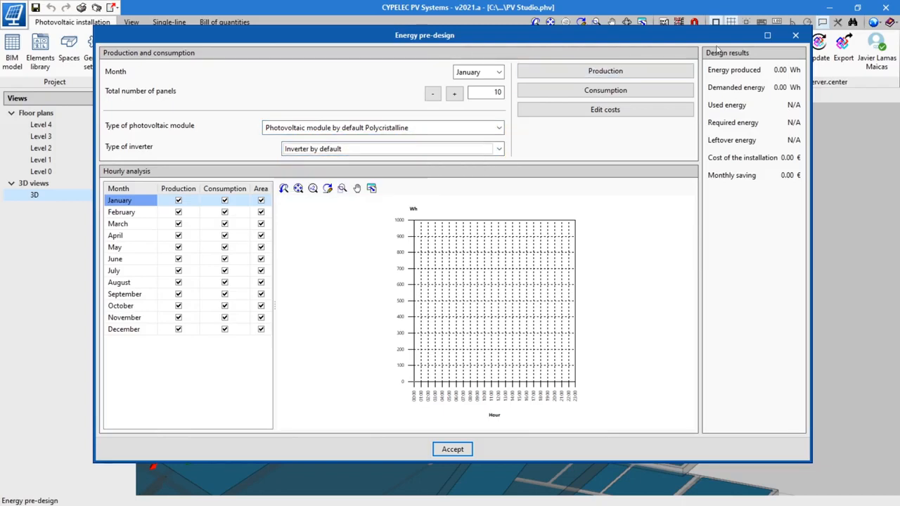
Step: Open the January production data, go to the PVGIS website and locate Valencia on its map
{"action": "left_click", "coordinate": [628, 71]}
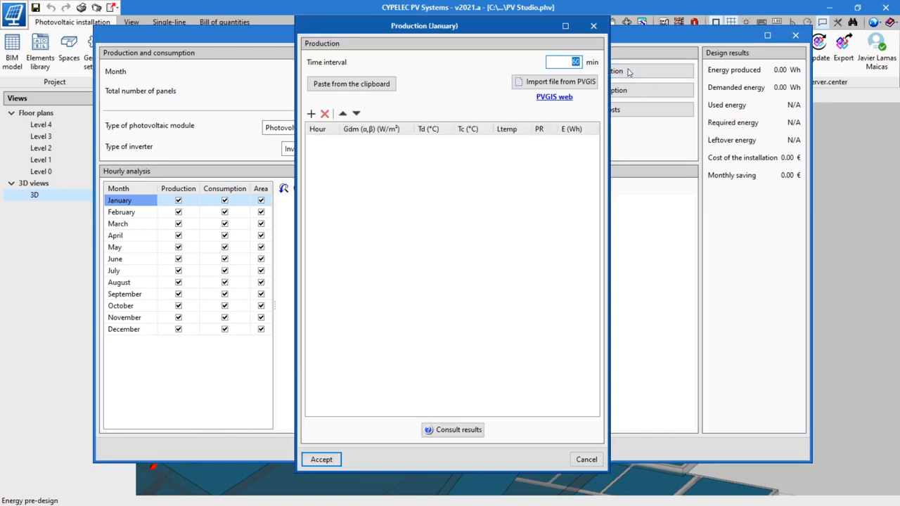
{"action": "left_click", "coordinate": [554, 97]}
{"action": "type", "text": "V"}
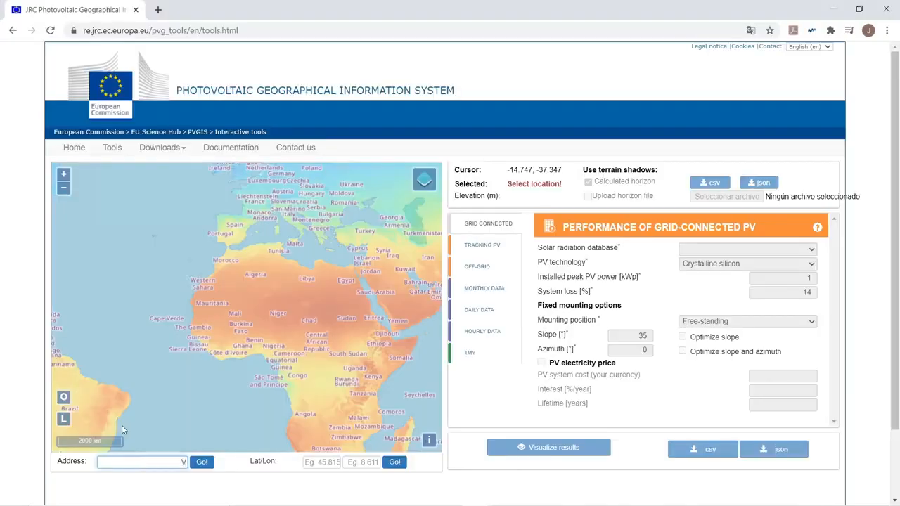
{"action": "type", "text": "alencia"}
{"action": "key", "text": "Return"}
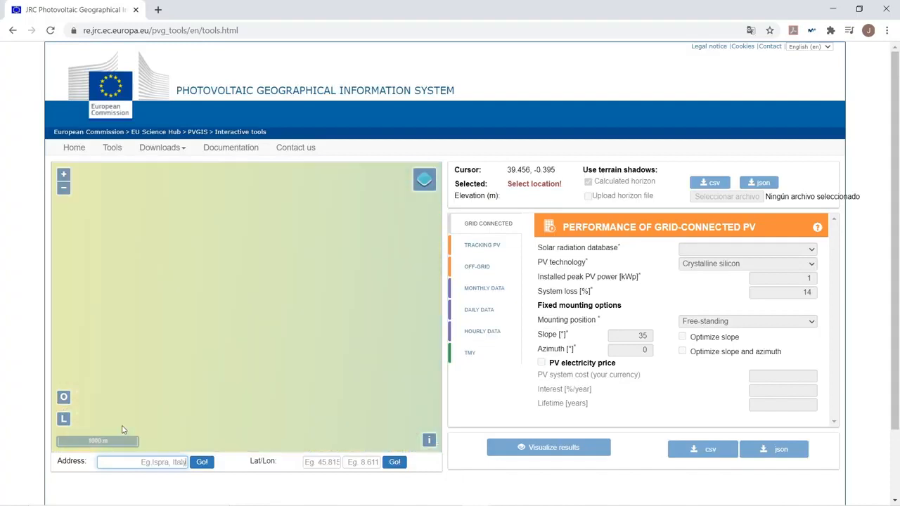
Step: Configure January's average daily irradiance data with fixed-plane irradiance, a 28.35° slope and the daily temperature profile, and visualize the results
{"action": "left_click", "coordinate": [474, 308]}
{"action": "left_click", "coordinate": [720, 265]}
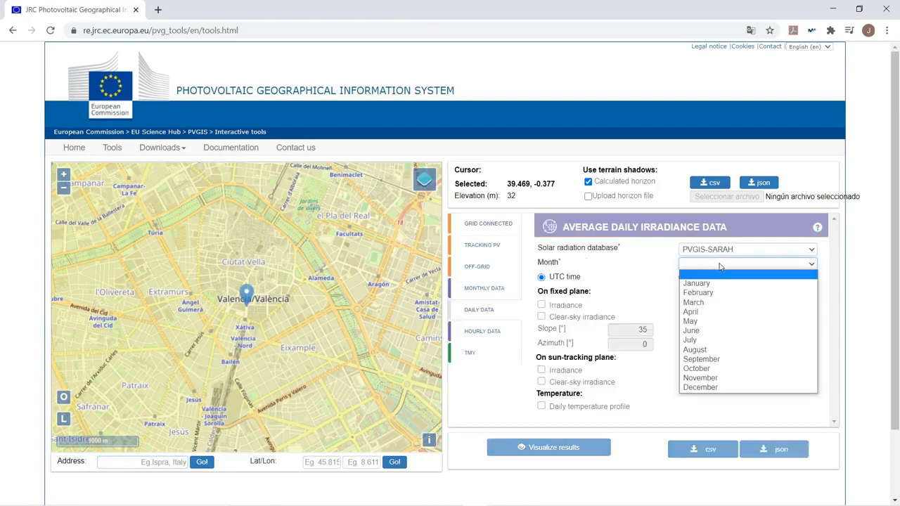
{"action": "left_click", "coordinate": [701, 282]}
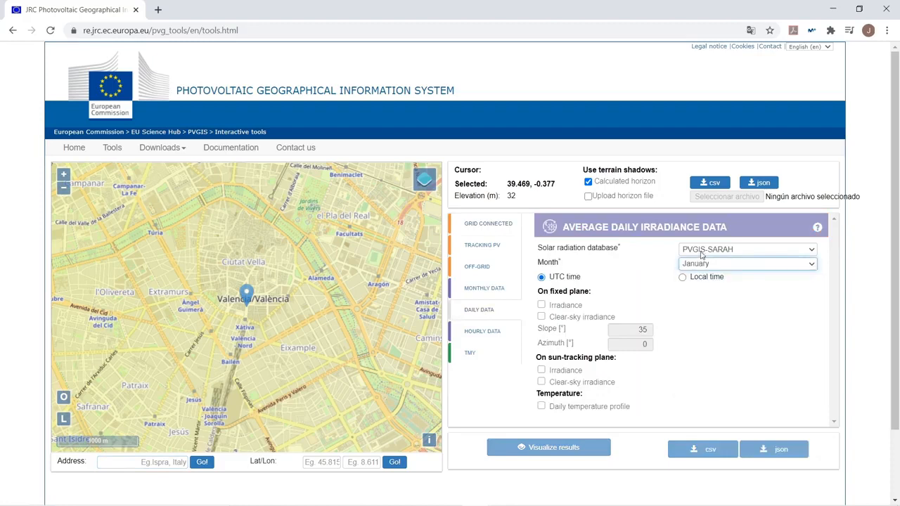
{"action": "left_click", "coordinate": [540, 304]}
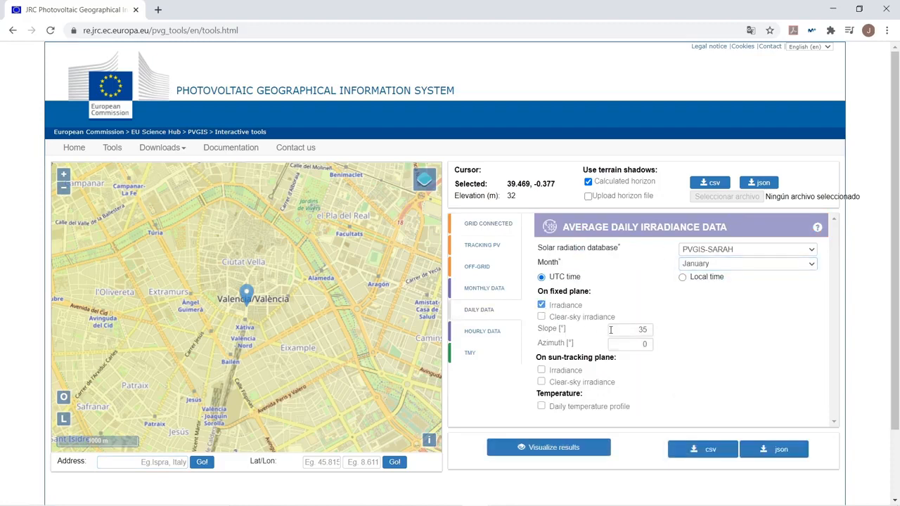
{"action": "type", "text": "28"}
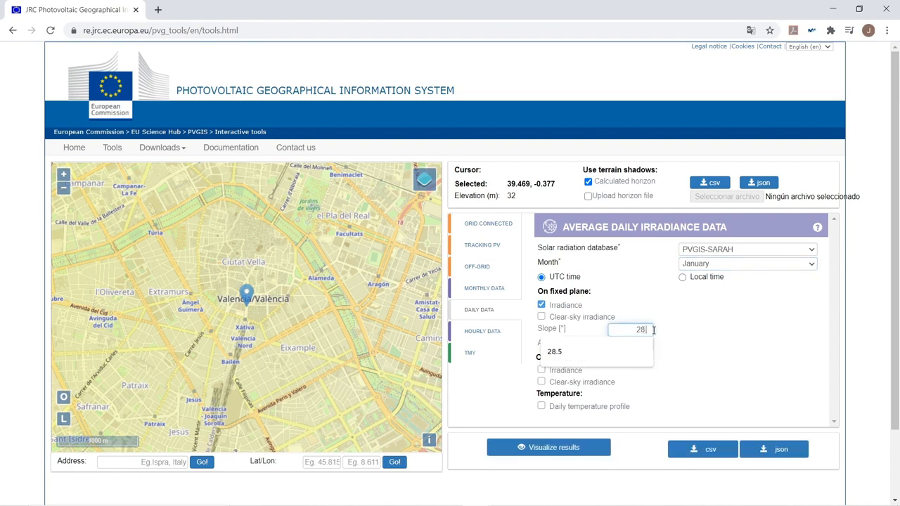
{"action": "type", "text": ".35"}
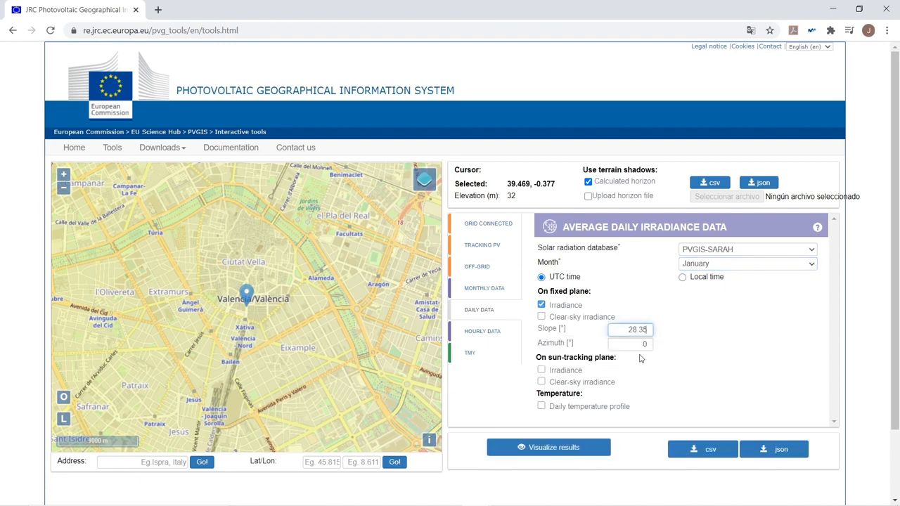
{"action": "left_click", "coordinate": [542, 408]}
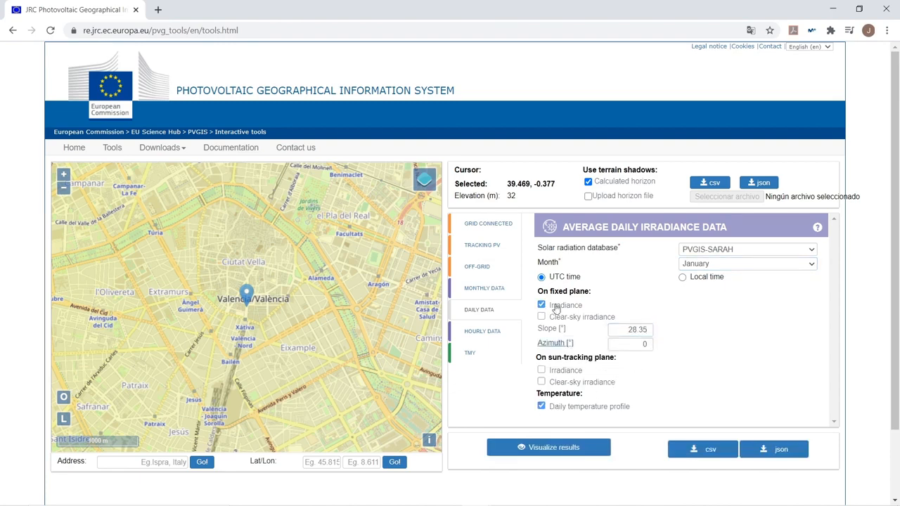
{"action": "scroll", "coordinate": [513, 316], "scroll_direction": "down", "scroll_amount": 1}
{"action": "left_click", "coordinate": [542, 390]}
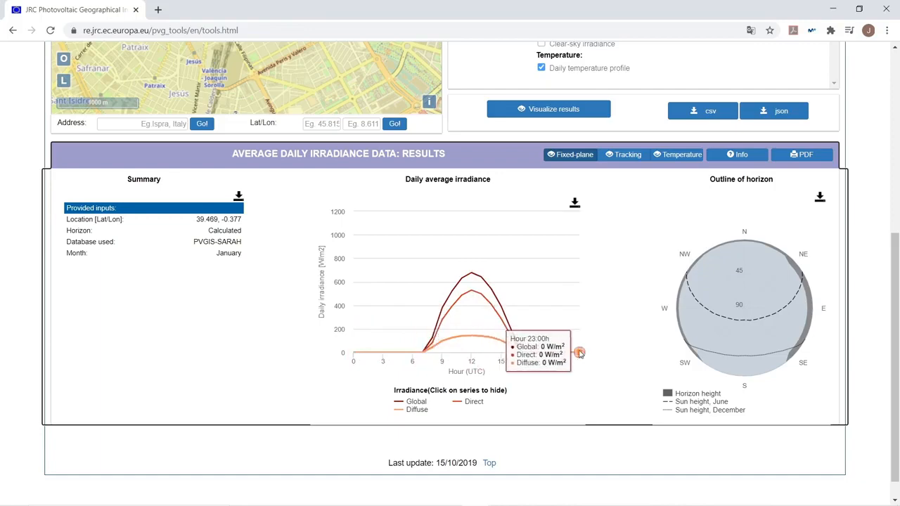
Step: Download the daily irradiance data as CSV and import it into the January production table in CYPELEC PV Systems
{"action": "scroll", "coordinate": [660, 232], "scroll_direction": "up", "scroll_amount": 5}
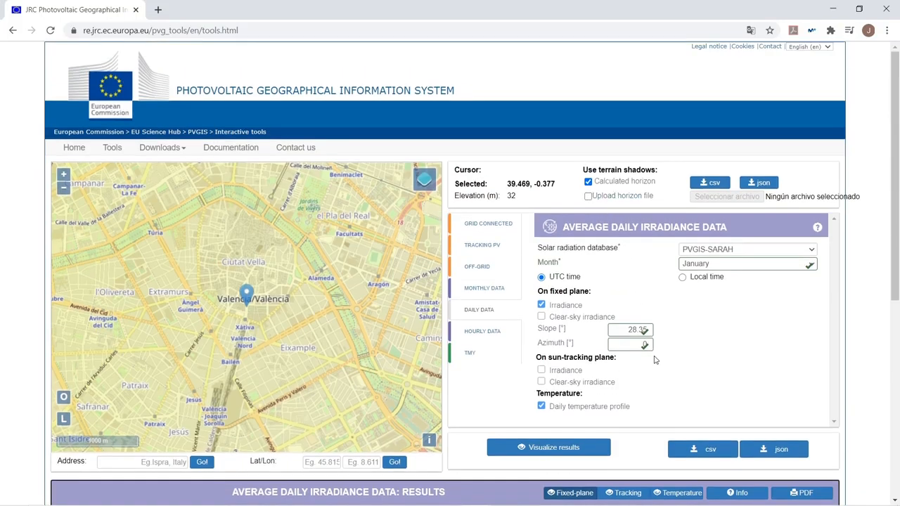
{"action": "left_click", "coordinate": [694, 450]}
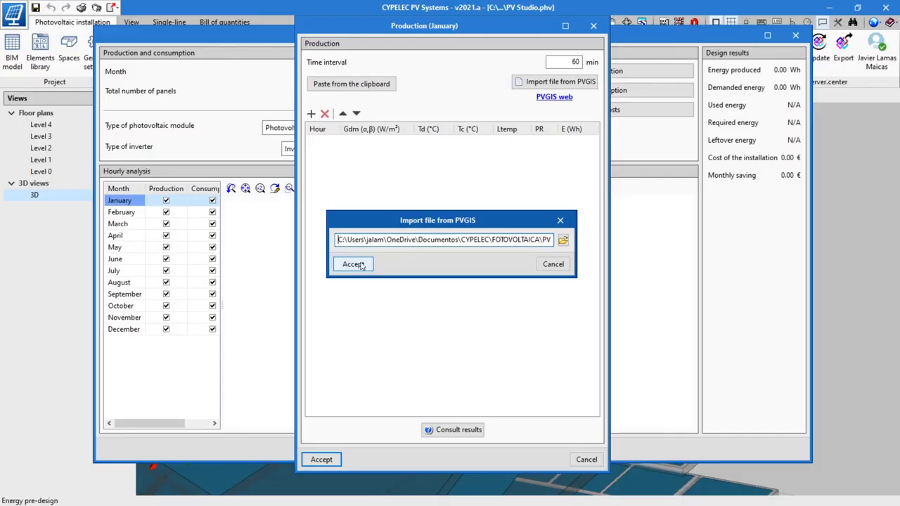
{"action": "left_click", "coordinate": [354, 264]}
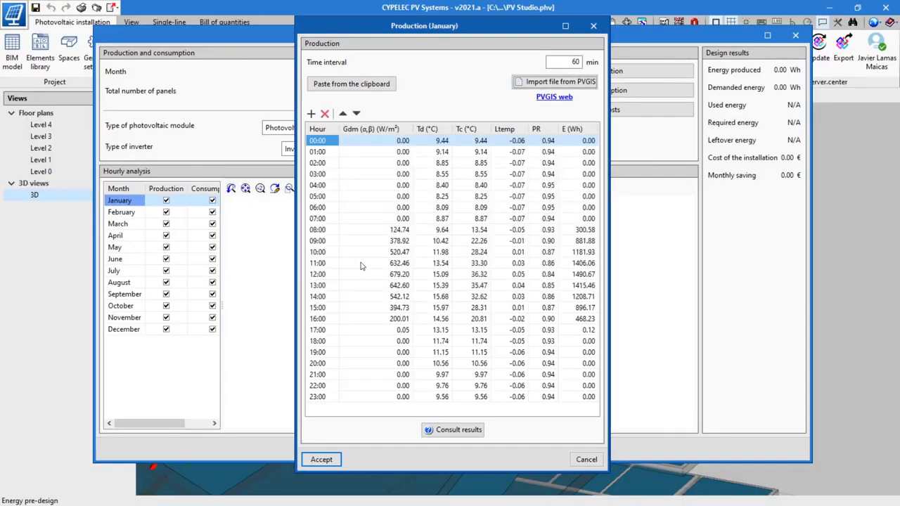
{"action": "left_click", "coordinate": [323, 459]}
Step: Fill in January's hourly consumption by pasting the copied values with Wh as the units of the imported data
{"action": "left_click", "coordinate": [619, 92]}
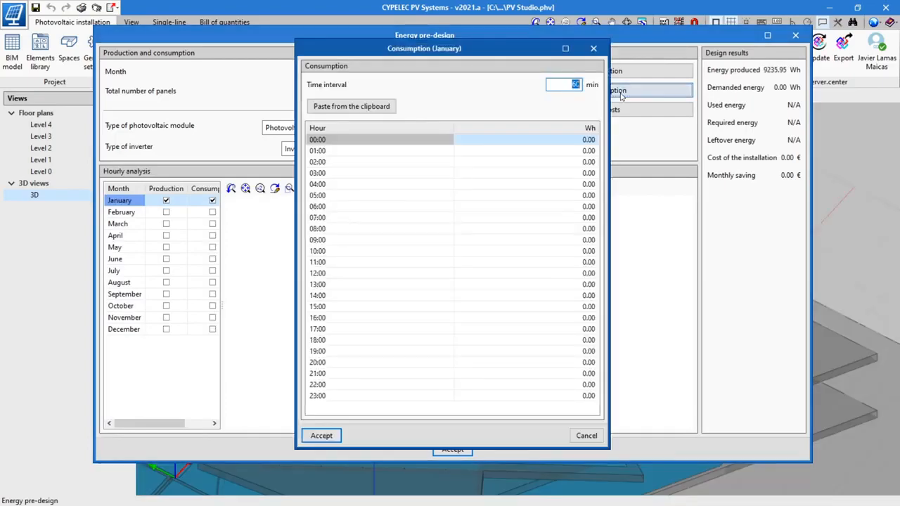
{"action": "left_click_drag", "start_coordinate": [89, 131], "coordinate": [94, 391]}
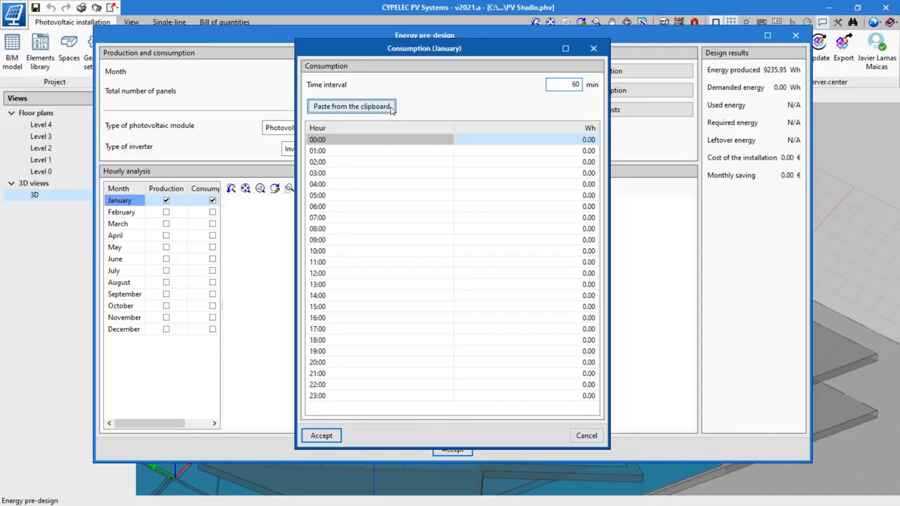
{"action": "left_click", "coordinate": [391, 107]}
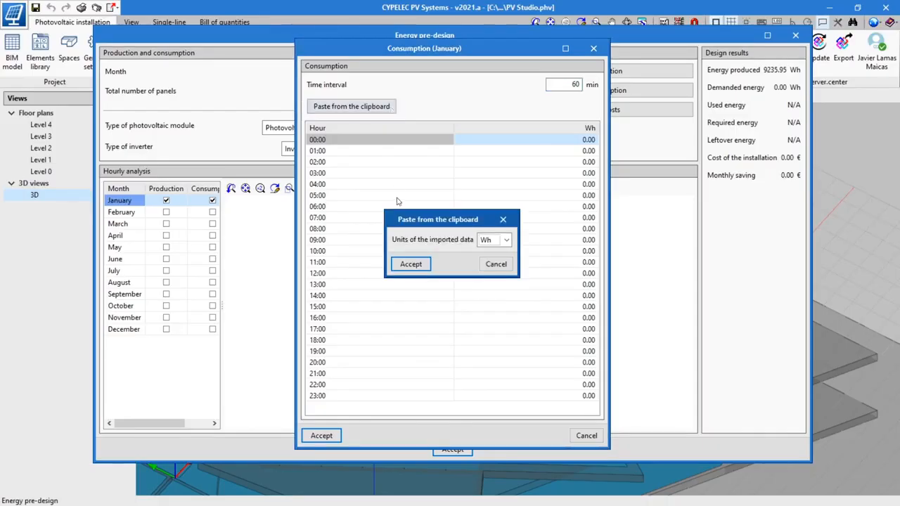
{"action": "left_click", "coordinate": [410, 263]}
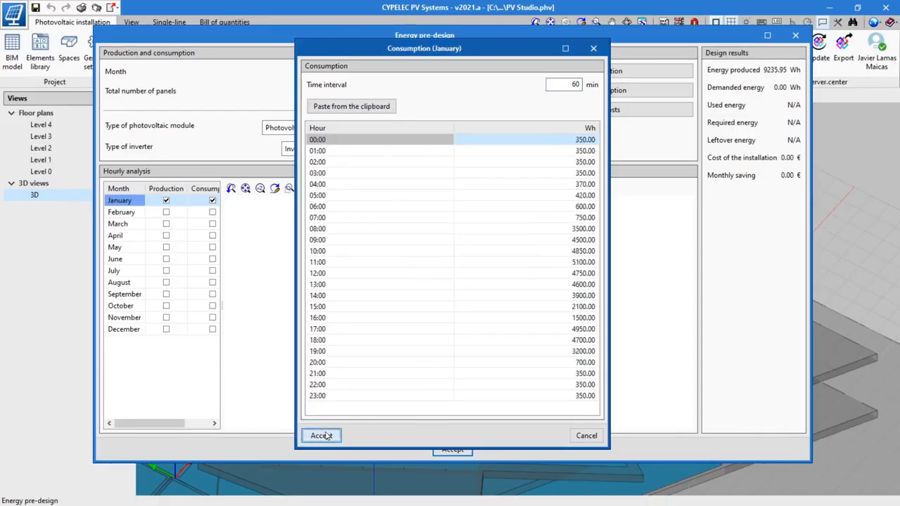
{"action": "left_click", "coordinate": [321, 436]}
Step: Include February's production, consumption and area in the hourly analysis graph, and toggle the display of January's production and consumption
{"action": "left_click", "coordinate": [183, 211]}
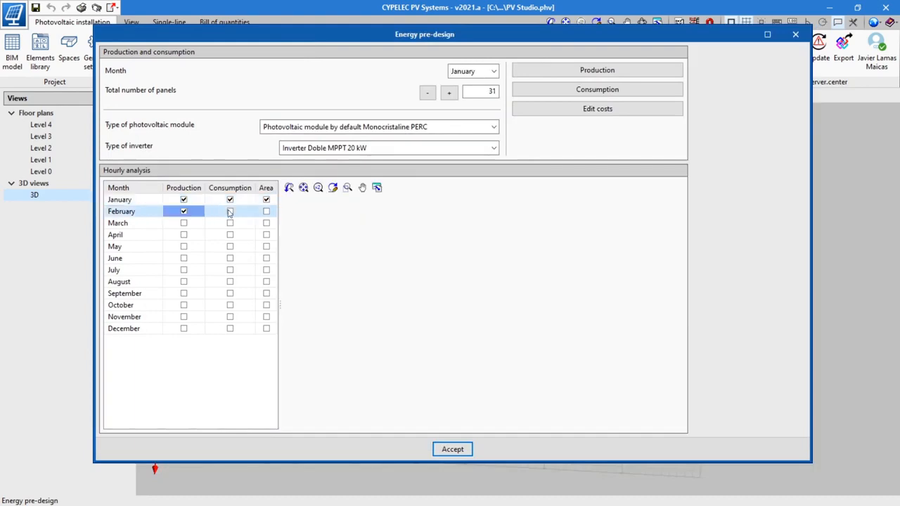
{"action": "left_click", "coordinate": [230, 211]}
{"action": "left_click", "coordinate": [267, 211]}
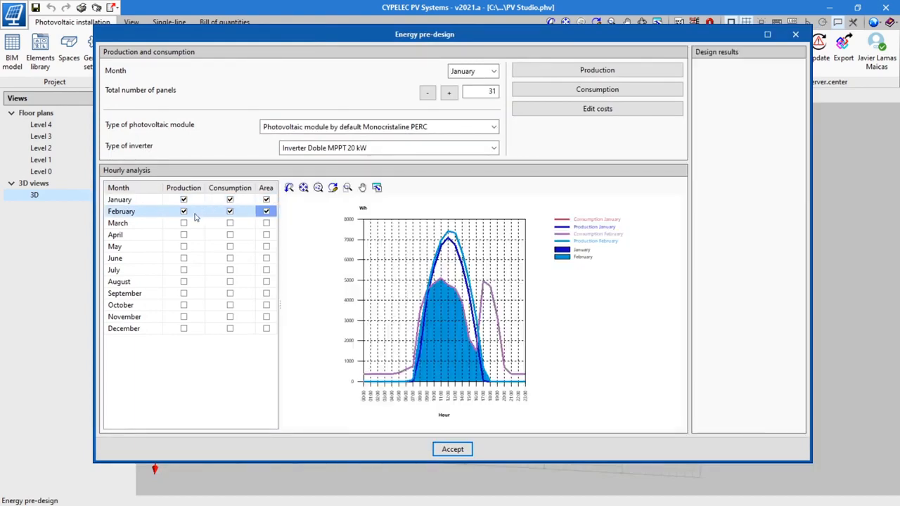
{"action": "left_click", "coordinate": [183, 200]}
{"action": "left_click", "coordinate": [230, 200]}
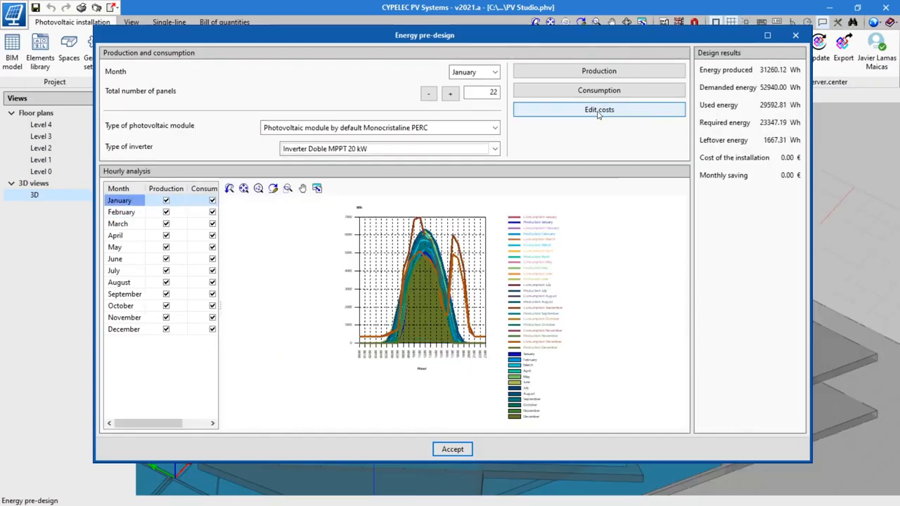
Step: Set the pre-design costs to 151.98 € for each panel and 1680 € for each inverter
{"action": "left_click", "coordinate": [599, 113]}
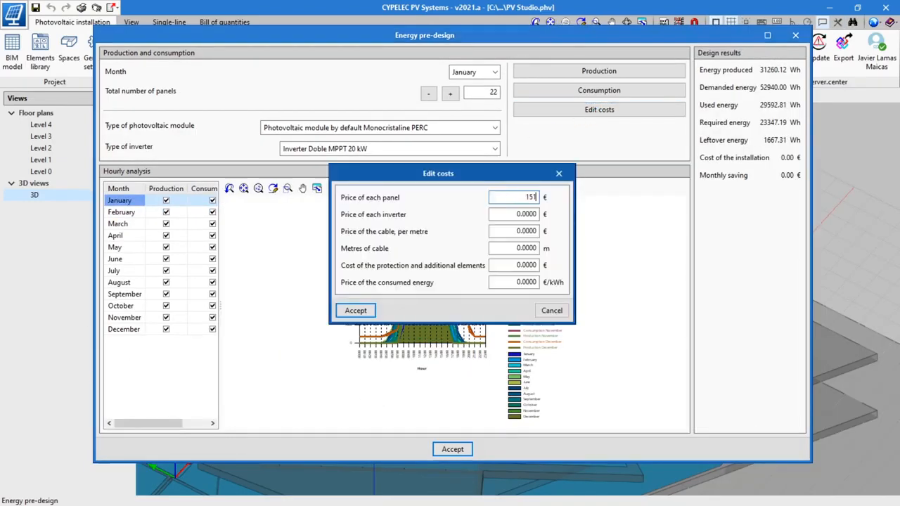
{"action": "key", "text": "Tab"}
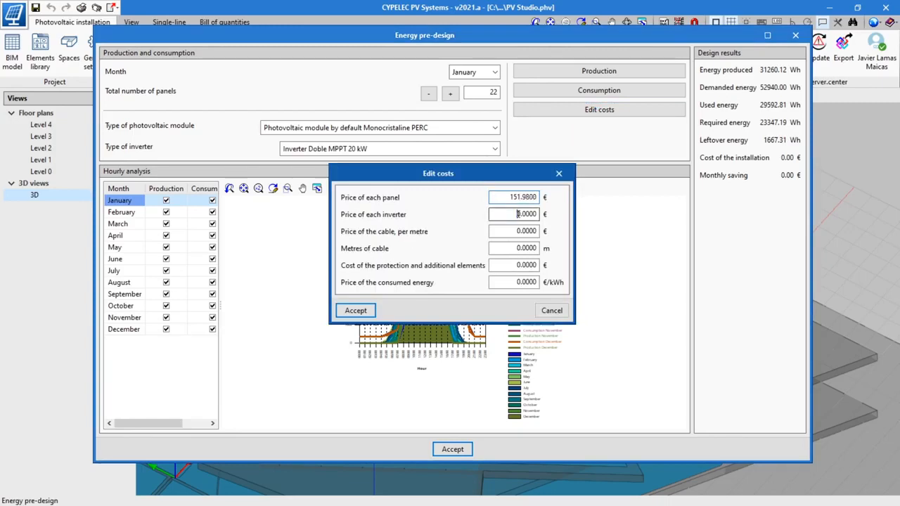
{"action": "type", "text": "168"}
{"action": "type", "text": "0"}
{"action": "key", "text": "Tab"}
Step: Set the cable to 1.15 € per metre and 74.86 m, the protection cost to 192.3 €, and fill in the consumed energy price
{"action": "type", "text": "1.15"}
{"action": "key", "text": "Tab"}
{"action": "type", "text": "74.86"}
{"action": "key", "text": "Tab"}
{"action": "type", "text": "192.3"}
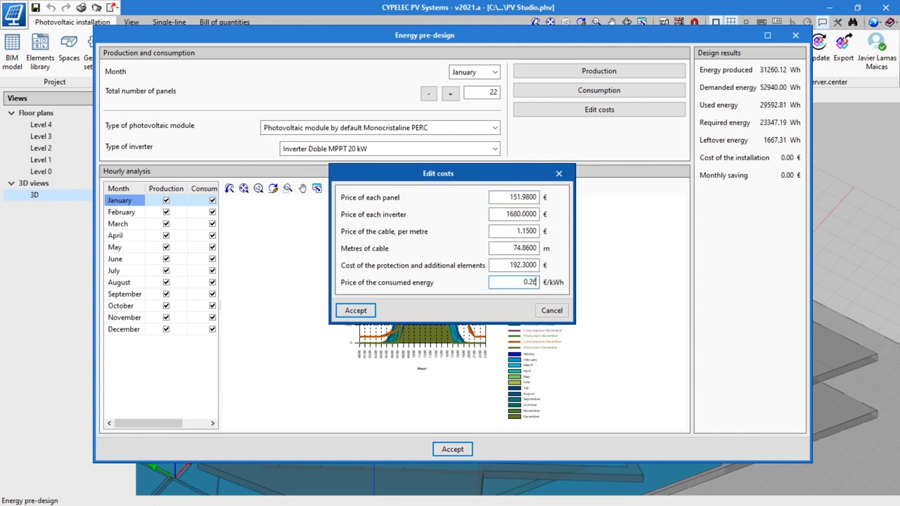
{"action": "left_click", "coordinate": [356, 310]}
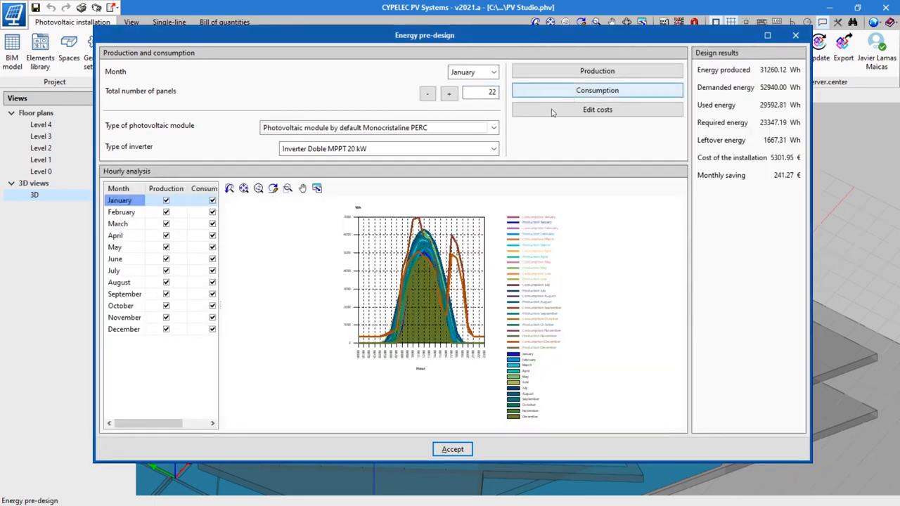
Step: Increase the total number of panels to 31 and accept the energy pre-design
{"action": "left_click", "coordinate": [449, 95]}
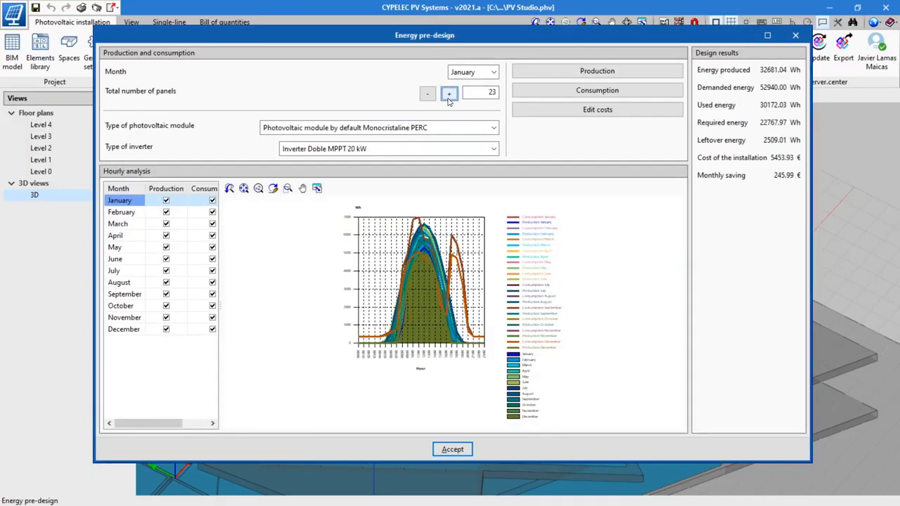
{"action": "left_click", "coordinate": [449, 95]}
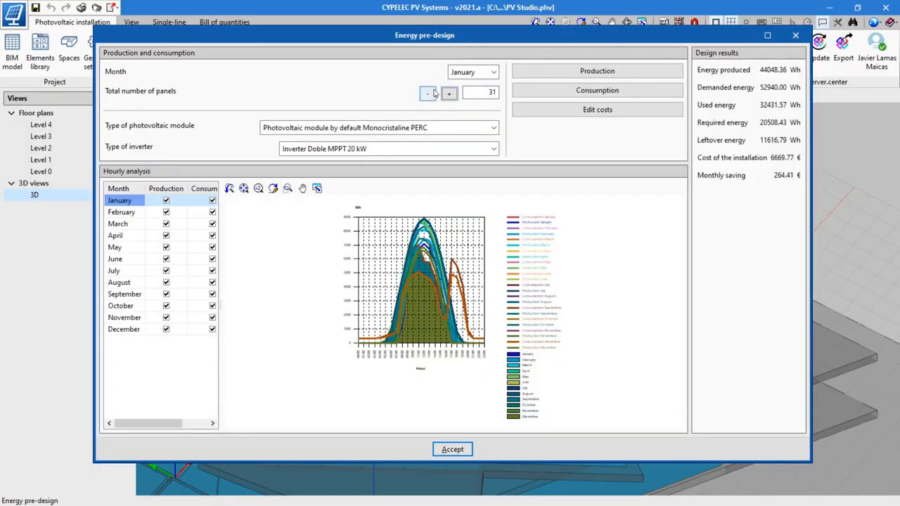
{"action": "left_click", "coordinate": [452, 450]}
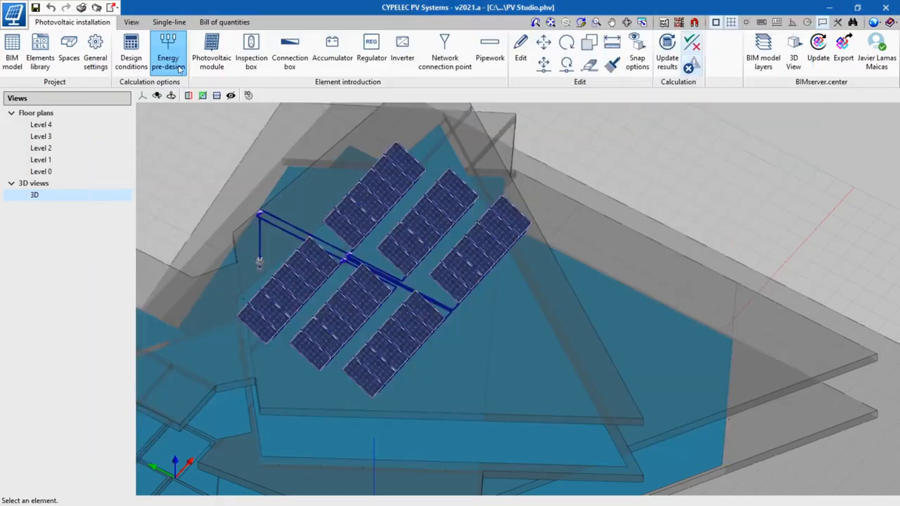
Step: Reopen the energy pre-design, base the demanded energy on a consumption forecast, and add Lighting and Microwave from the usual values
{"action": "left_click", "coordinate": [167, 56]}
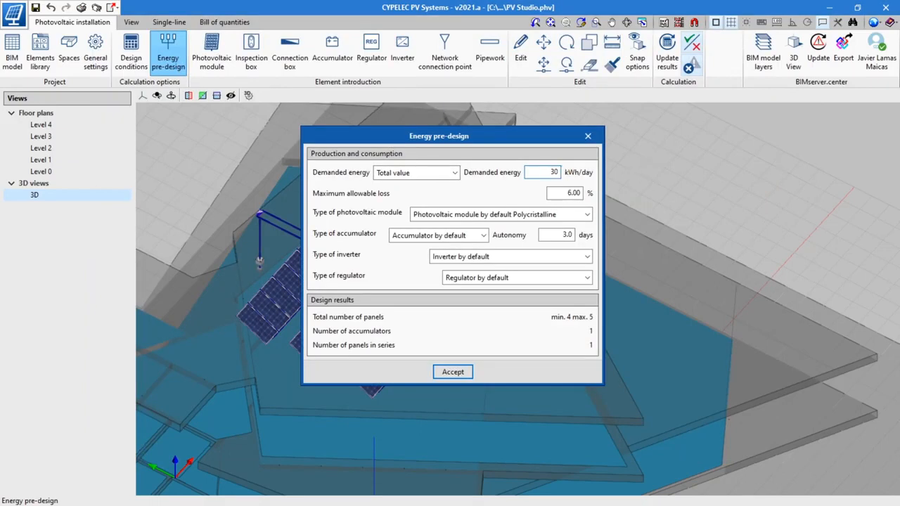
{"action": "left_click", "coordinate": [455, 173]}
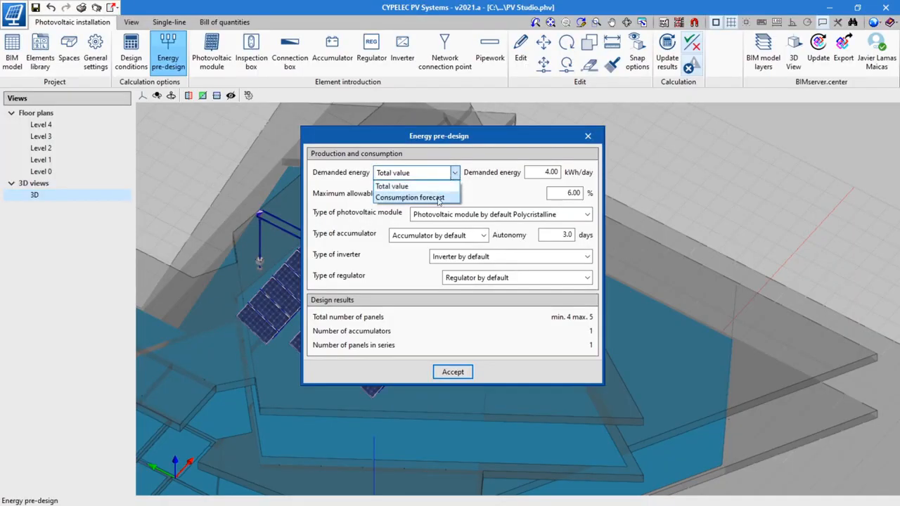
{"action": "left_click", "coordinate": [439, 199]}
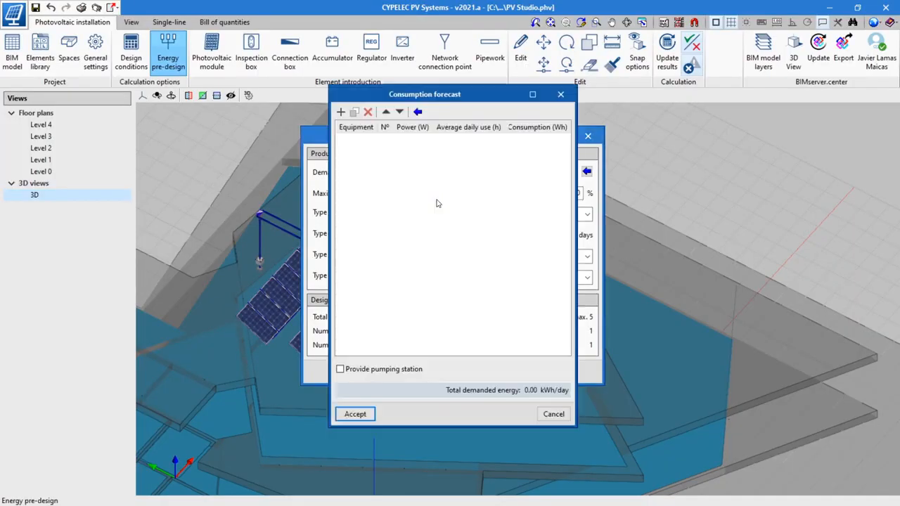
{"action": "left_click", "coordinate": [418, 112]}
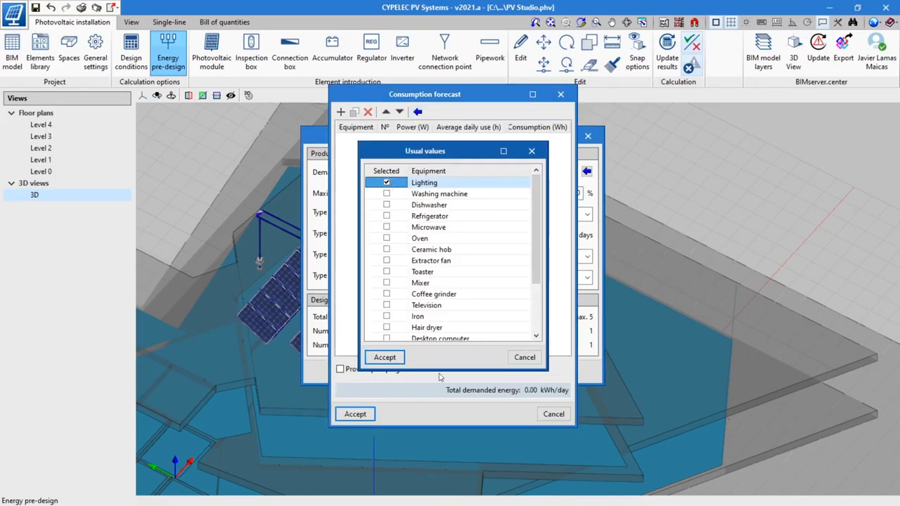
{"action": "left_click", "coordinate": [385, 357]}
Step: Add a phone charger to the consumption forecast with 24 W of power and 4 h of average daily use, and accept the forecast
{"action": "left_click", "coordinate": [341, 113]}
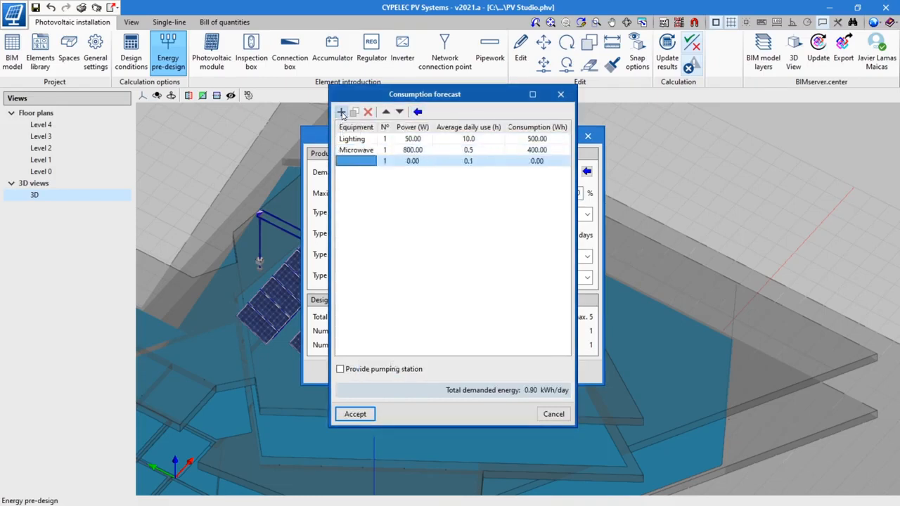
{"action": "type", "text": "Phone char"}
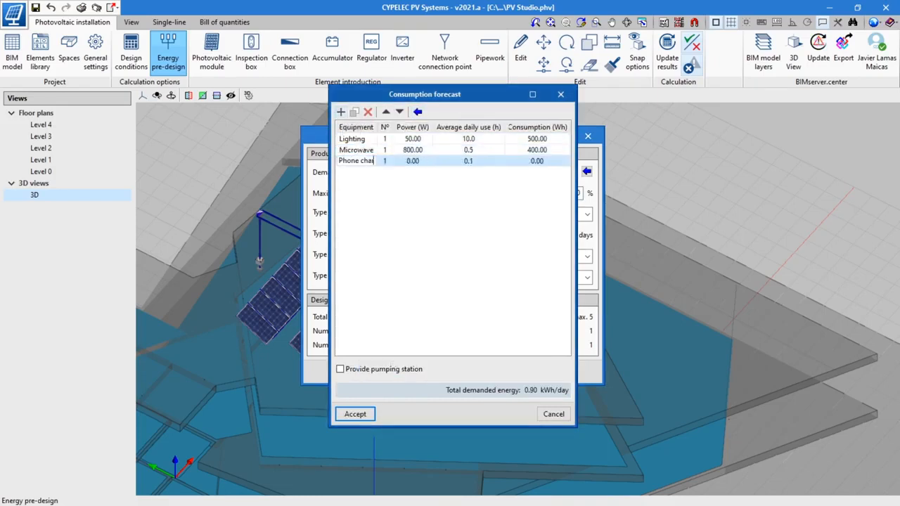
{"action": "left_click", "coordinate": [416, 161]}
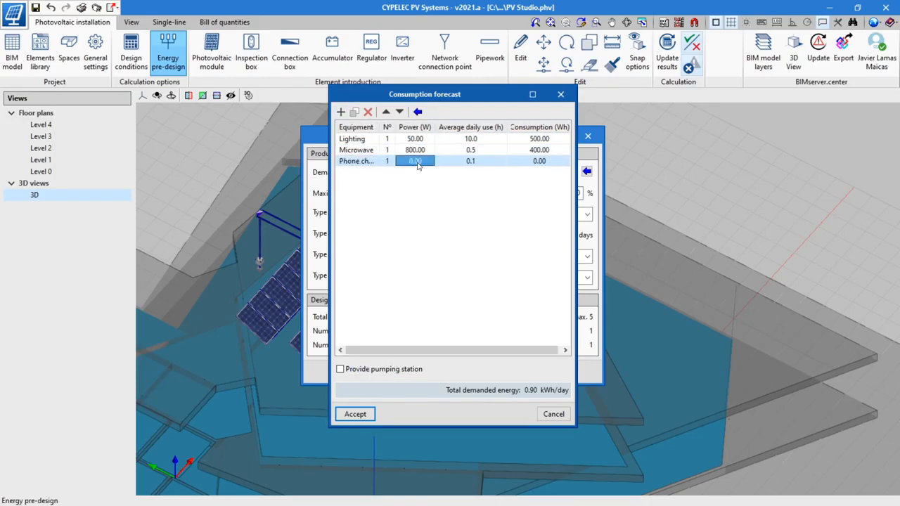
{"action": "type", "text": "24"}
{"action": "left_click", "coordinate": [497, 161]}
{"action": "type", "text": "4"}
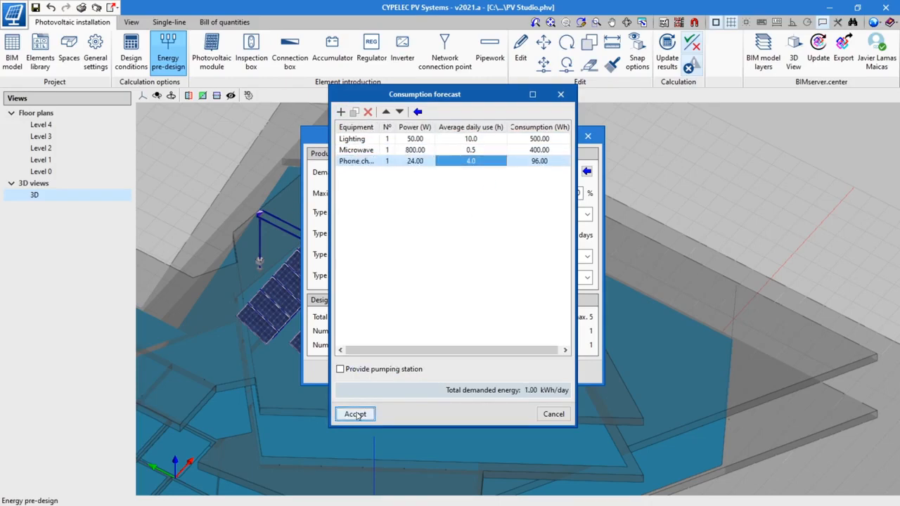
{"action": "left_click", "coordinate": [355, 414]}
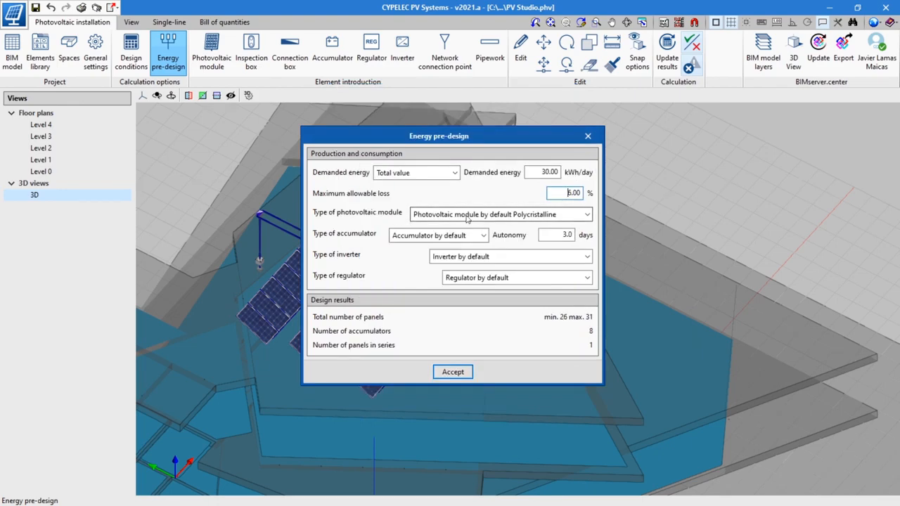
Step: Set the type of photovoltaic module to "Photovoltaic module by default Monocristaline PERC"
{"action": "left_click", "coordinate": [467, 218]}
{"action": "left_click", "coordinate": [495, 251]}
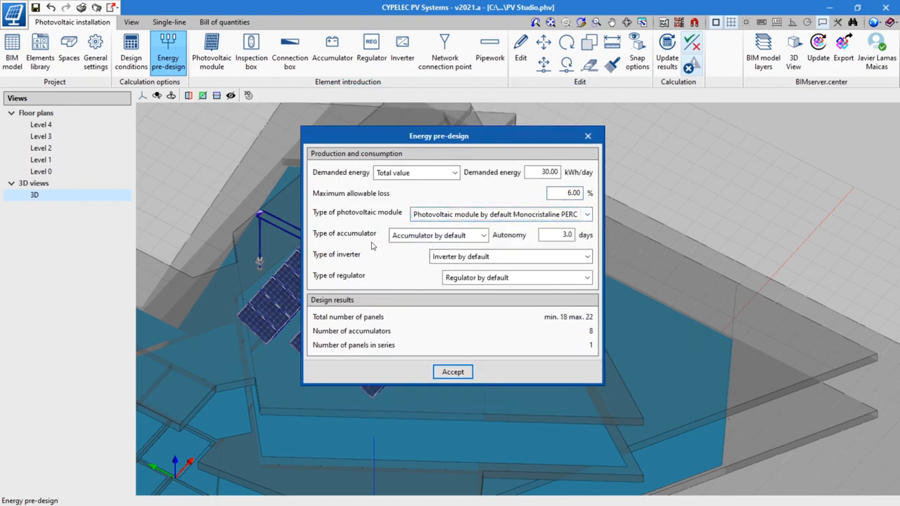
Step: Set the type of inverter to "Inverter Doble MPPT 20 kW" and accept the energy pre-design
{"action": "left_click", "coordinate": [475, 237]}
{"action": "left_click", "coordinate": [475, 237]}
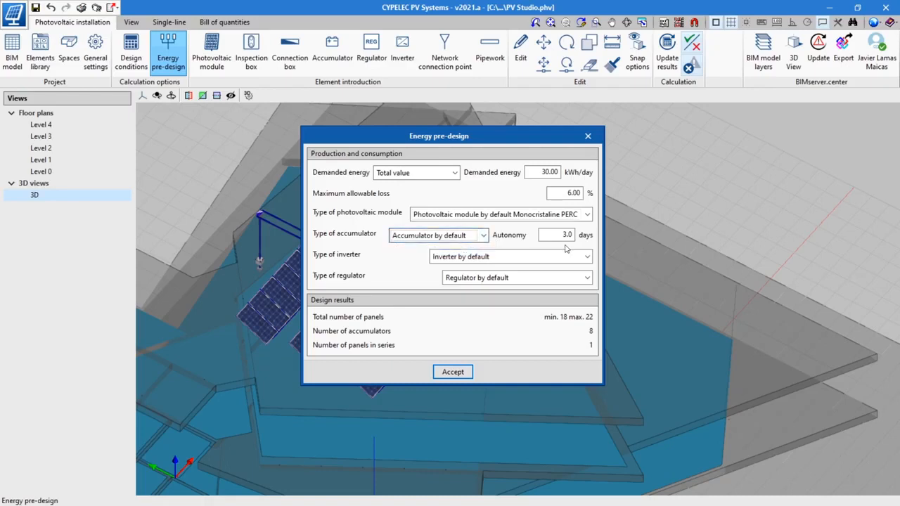
{"action": "left_click", "coordinate": [492, 256]}
{"action": "left_click", "coordinate": [502, 292]}
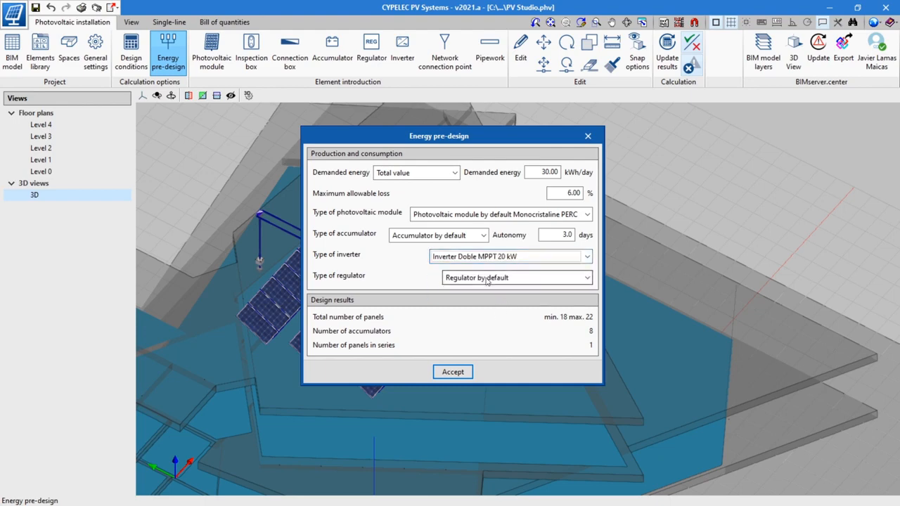
{"action": "left_click", "coordinate": [485, 278]}
{"action": "left_click", "coordinate": [485, 278]}
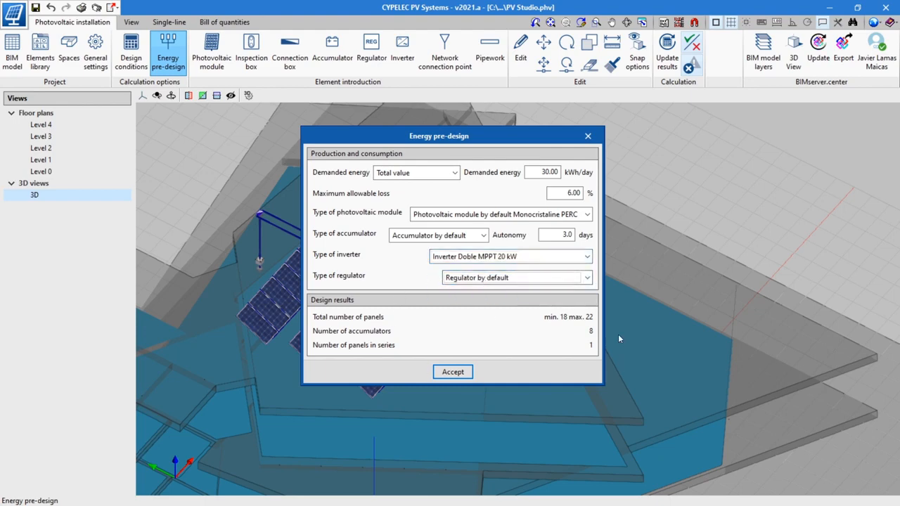
{"action": "left_click", "coordinate": [461, 378]}
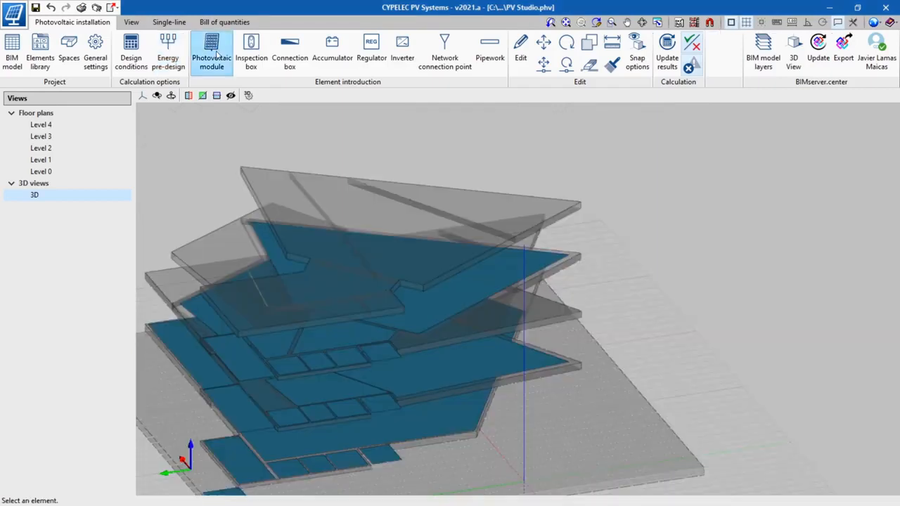
Step: Introduce one "Photovoltaic module by default Monocristaline PERC" with Horizontal plane installation on the Level 4 roof
{"action": "left_click", "coordinate": [213, 55]}
{"action": "key", "text": "Escape"}
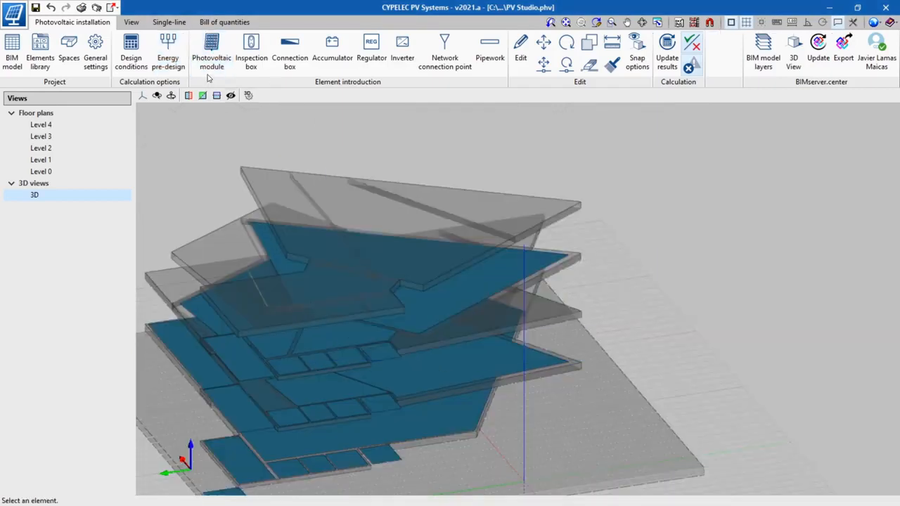
{"action": "left_click", "coordinate": [211, 56]}
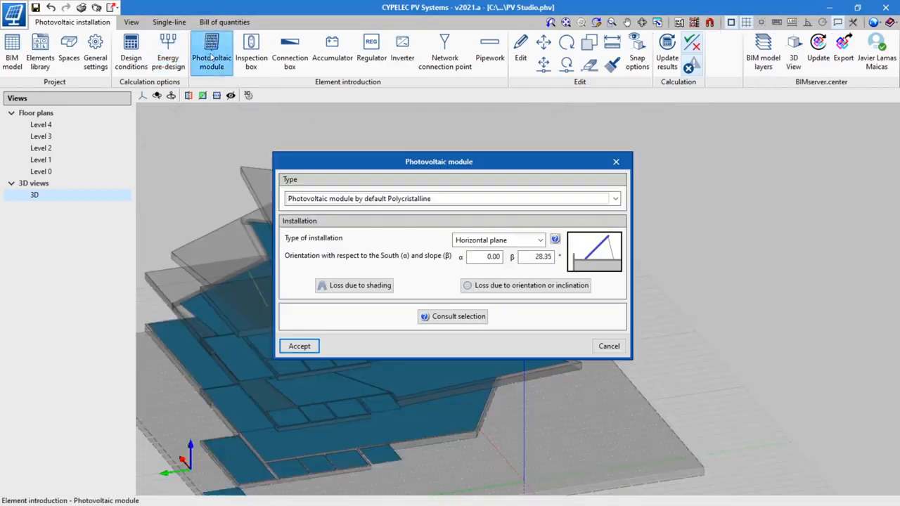
{"action": "left_click", "coordinate": [376, 199]}
{"action": "left_click", "coordinate": [435, 234]}
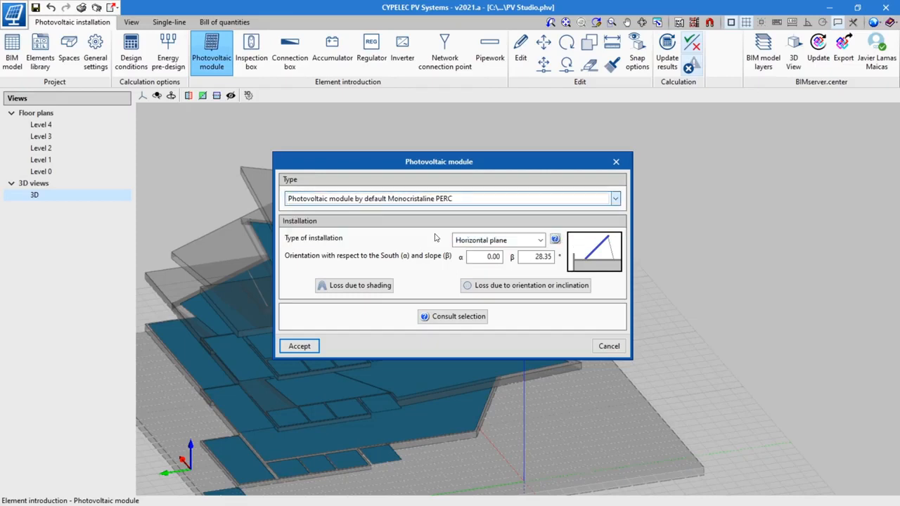
{"action": "scroll", "coordinate": [521, 239], "scroll_direction": "down", "scroll_amount": 2}
{"action": "left_click", "coordinate": [534, 243]}
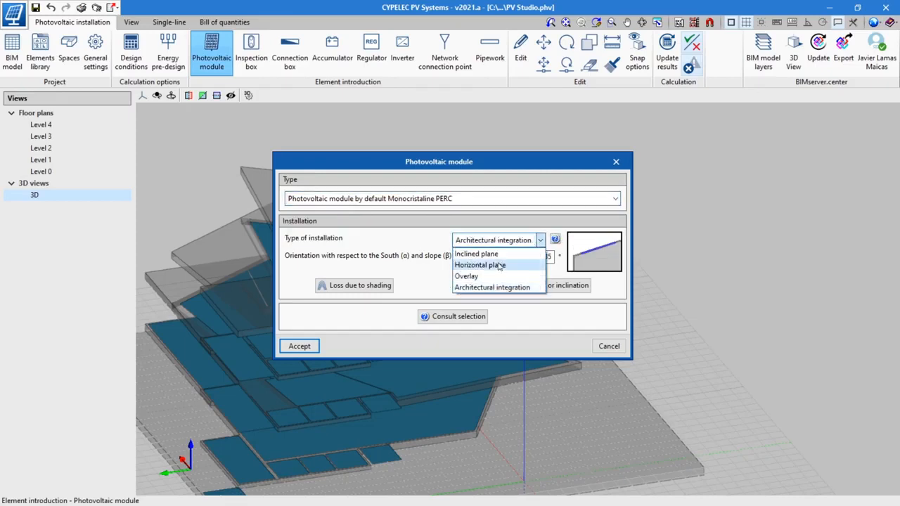
{"action": "left_click", "coordinate": [492, 265]}
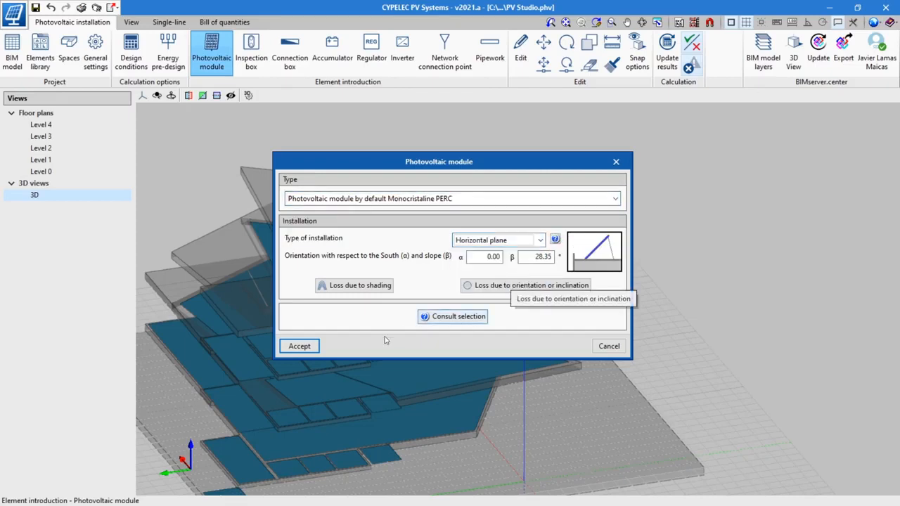
{"action": "left_click", "coordinate": [299, 346]}
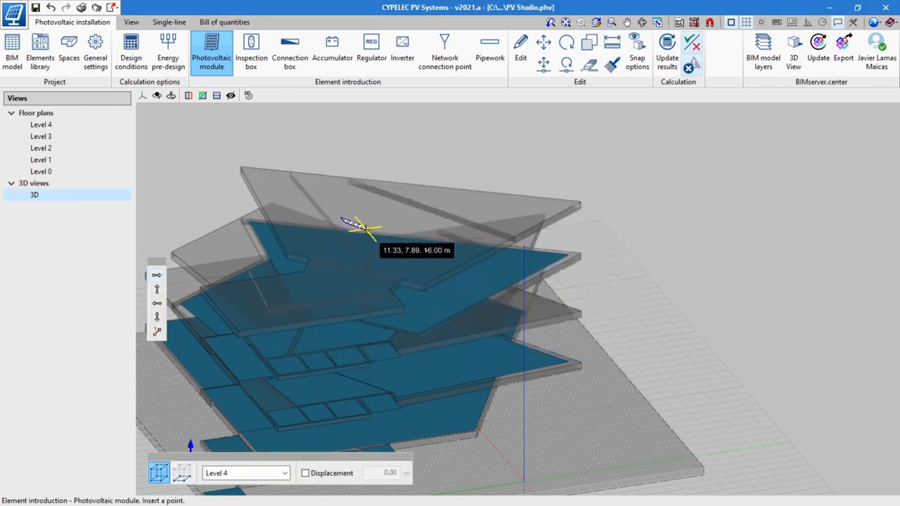
{"action": "right_click", "coordinate": [424, 199]}
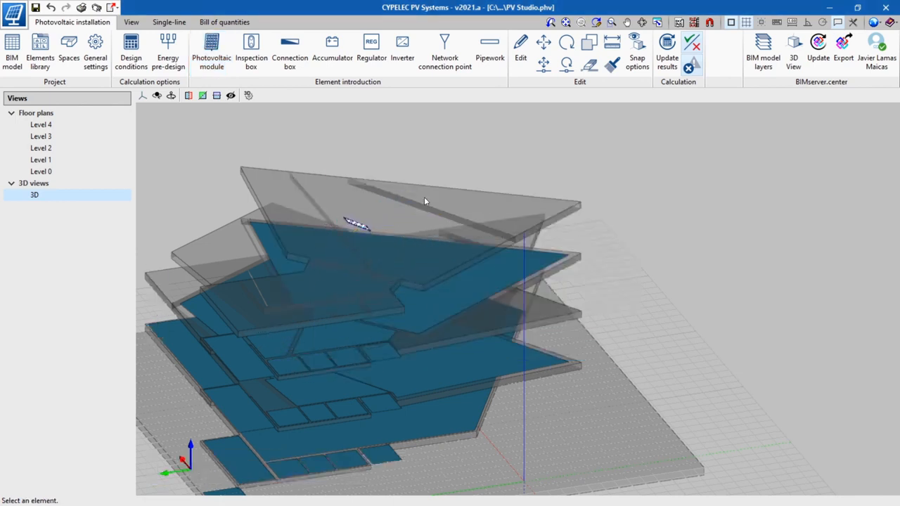
Step: Add further photovoltaic modules side by side in a row with the first one on the Level 4 floor plan
{"action": "middle_click_drag", "start_coordinate": [407, 238], "coordinate": [313, 270]}
{"action": "scroll", "coordinate": [422, 262], "scroll_direction": "up", "scroll_amount": 5}
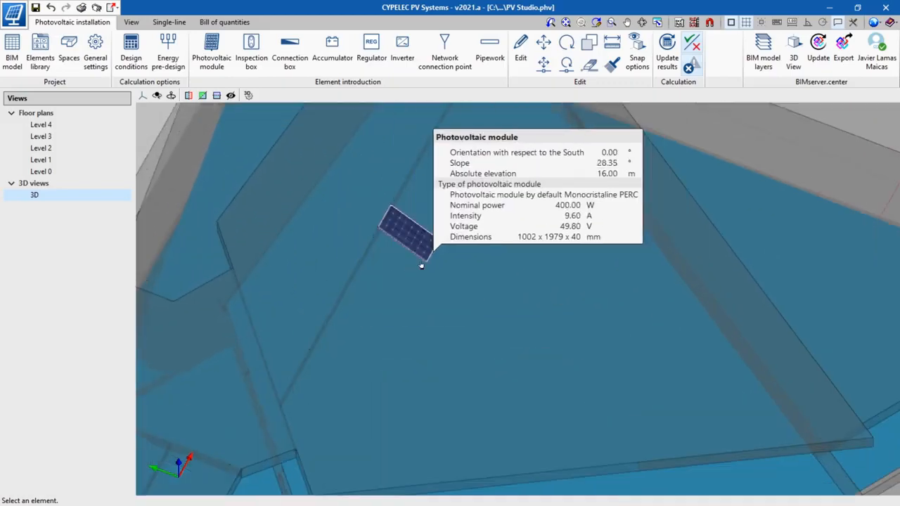
{"action": "scroll", "coordinate": [428, 302], "scroll_direction": "up", "scroll_amount": 1}
{"action": "middle_click_drag", "start_coordinate": [428, 302], "coordinate": [412, 161]}
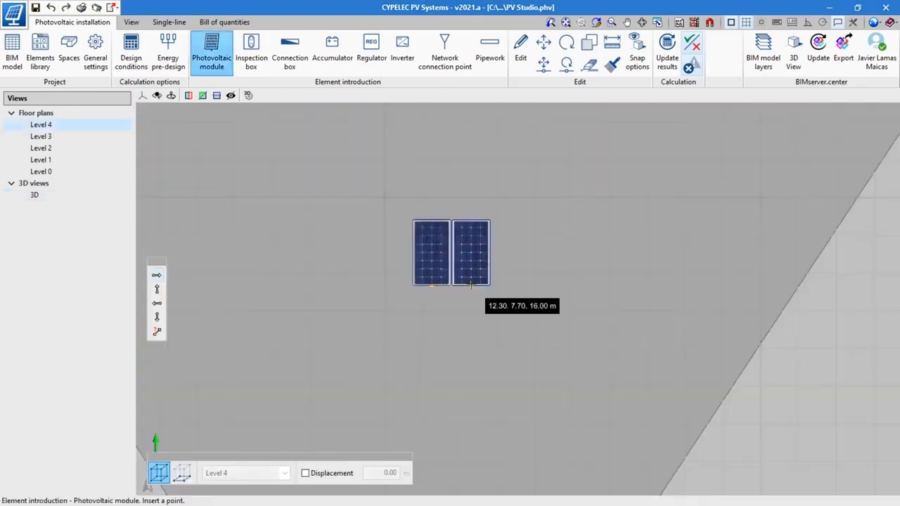
{"action": "left_click", "coordinate": [470, 284]}
{"action": "left_click", "coordinate": [510, 284]}
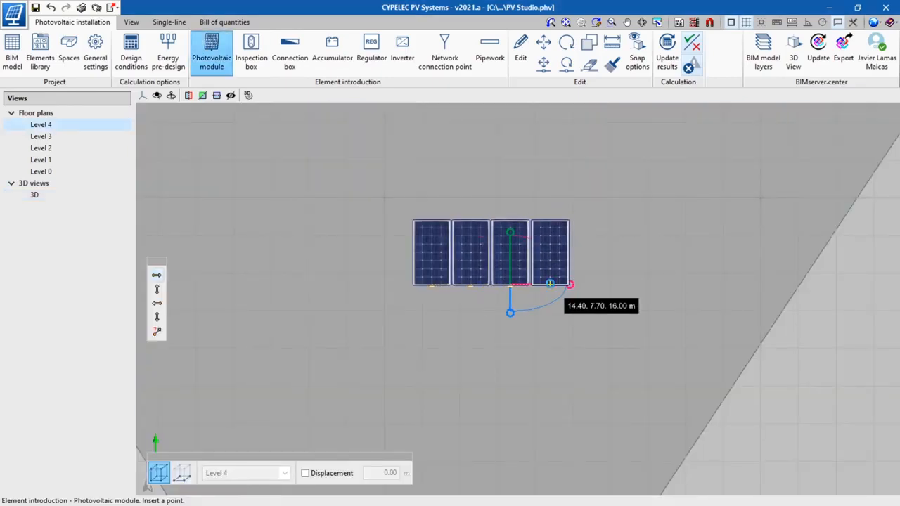
{"action": "left_click", "coordinate": [549, 284]}
Step: In the Unifamiliar project, introduce two Polycrystalline photovoltaic modules with Overlay installation on the sloping Cubierta roof
{"action": "left_click", "coordinate": [497, 240]}
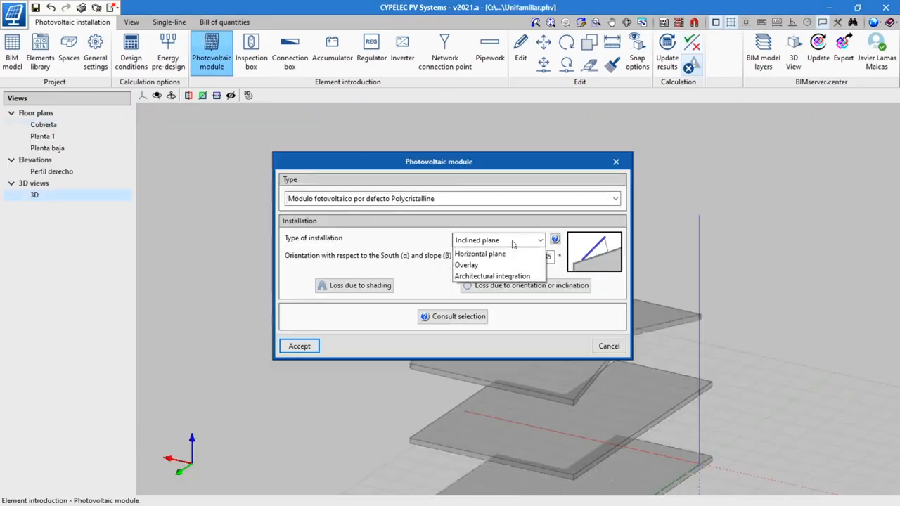
{"action": "left_click", "coordinate": [464, 277]}
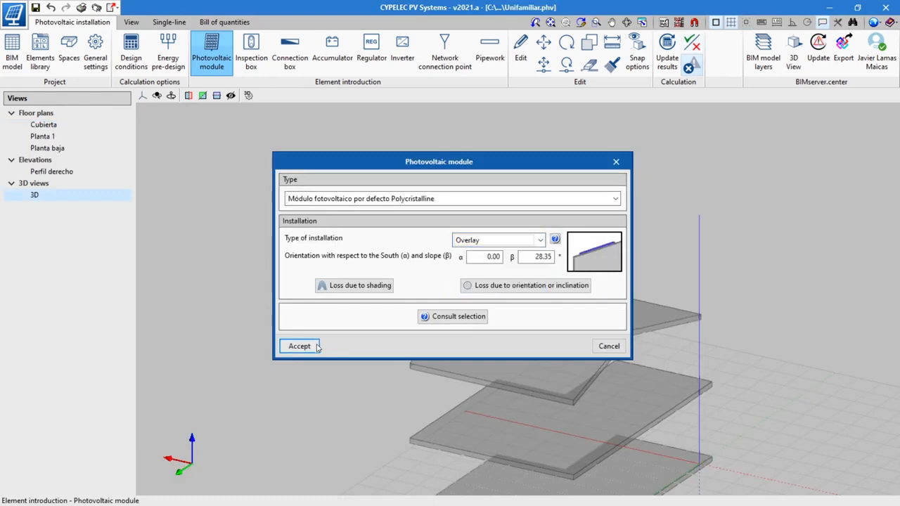
{"action": "left_click", "coordinate": [300, 346]}
{"action": "left_click", "coordinate": [487, 346]}
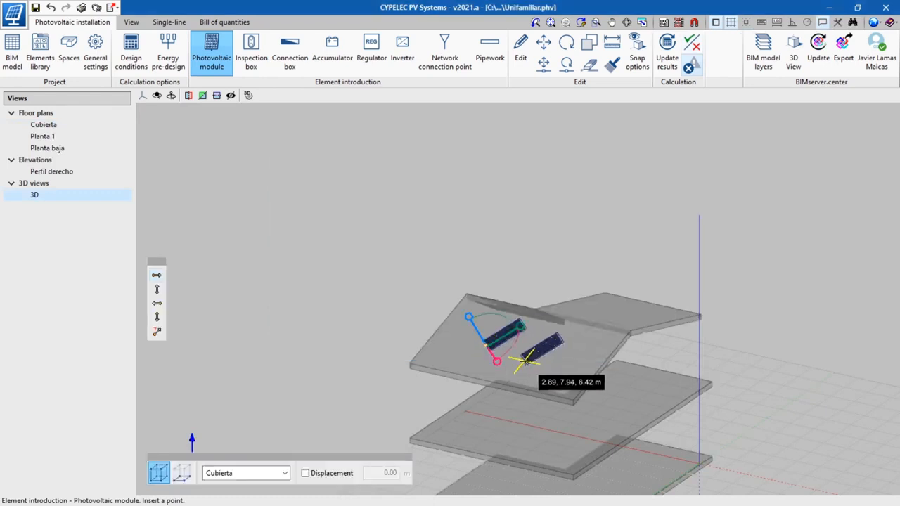
{"action": "left_click", "coordinate": [525, 357]}
{"action": "key", "text": "Escape"}
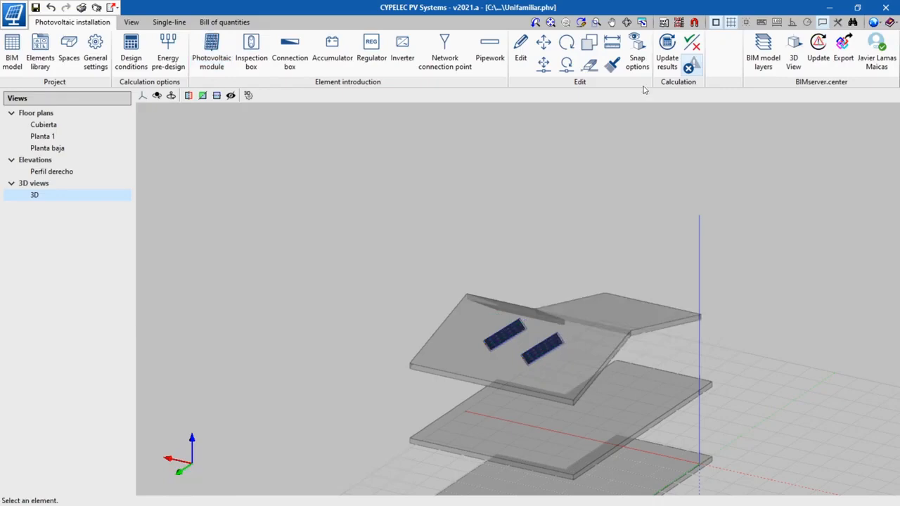
Step: Update the calculation results and consult the design results of one overlay module on the sloping roof
{"action": "left_click", "coordinate": [663, 60]}
{"action": "scroll", "coordinate": [486, 346], "scroll_direction": "up", "scroll_amount": 1}
{"action": "mouse_move", "coordinate": [521, 338]}
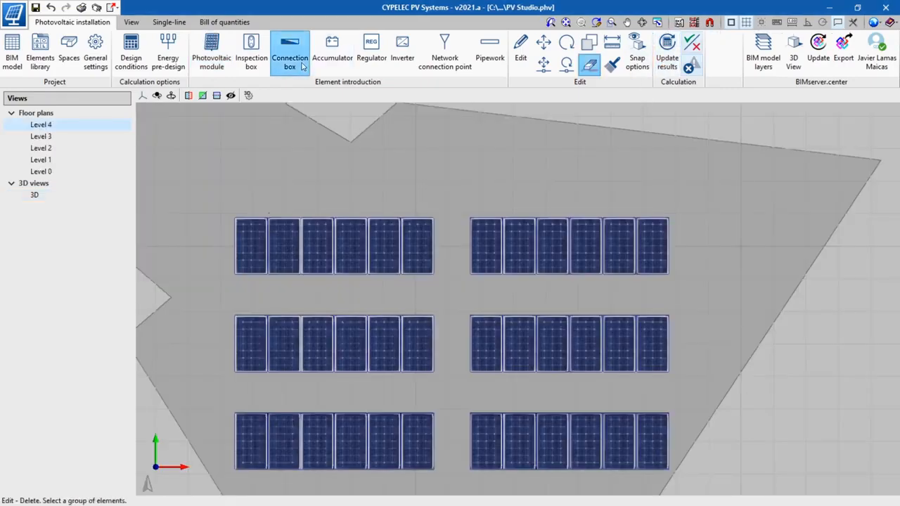
Step: In the PV Studio project, introduce a connection box between the two groups of photovoltaic modules on Level 4
{"action": "left_click", "coordinate": [289, 56]}
{"action": "left_click", "coordinate": [423, 311]}
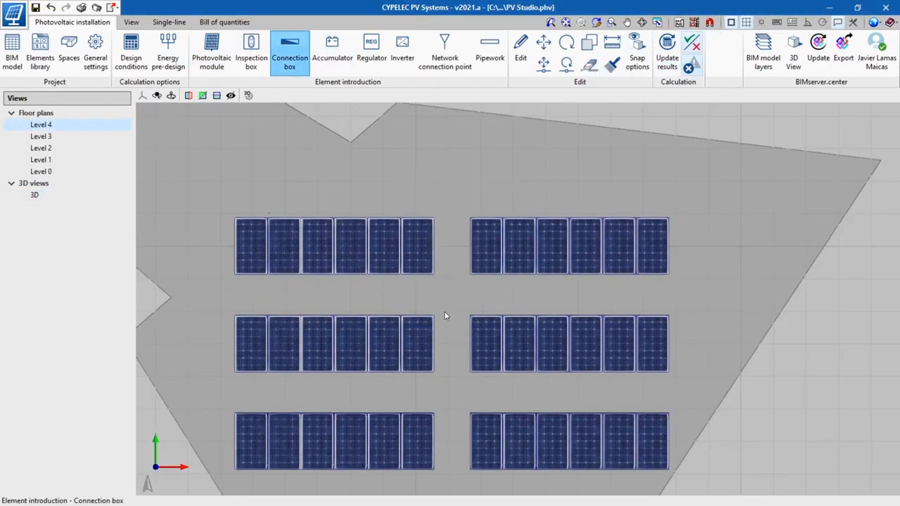
{"action": "scroll", "coordinate": [452, 372], "scroll_direction": "up", "scroll_amount": 3}
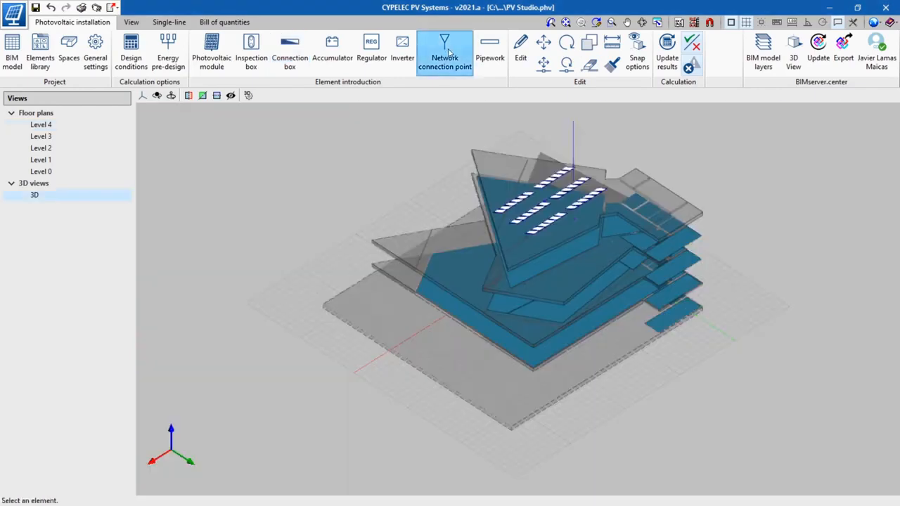
Step: Introduce a network connection point of type "Connected to the network" at about 12.01, 13.80, 12.00 m, below the roof modules
{"action": "left_click", "coordinate": [447, 54]}
{"action": "left_click", "coordinate": [497, 267]}
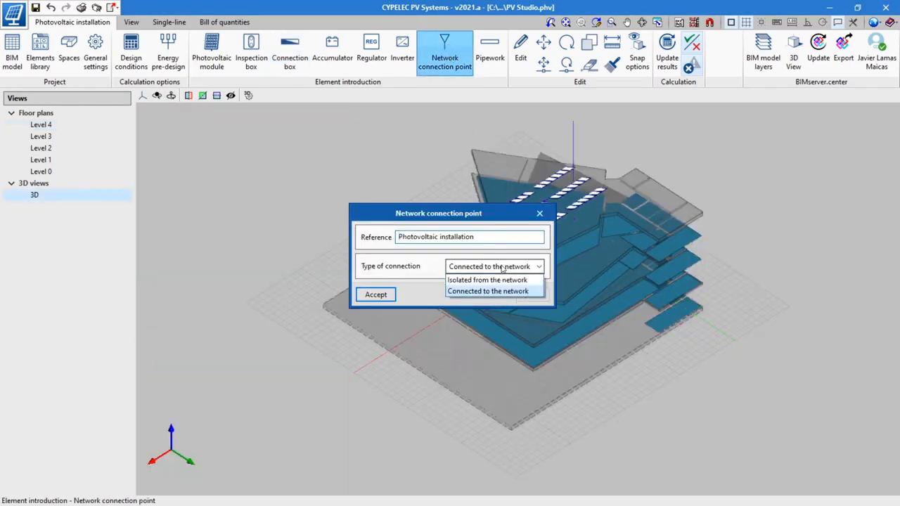
{"action": "left_click", "coordinate": [492, 291]}
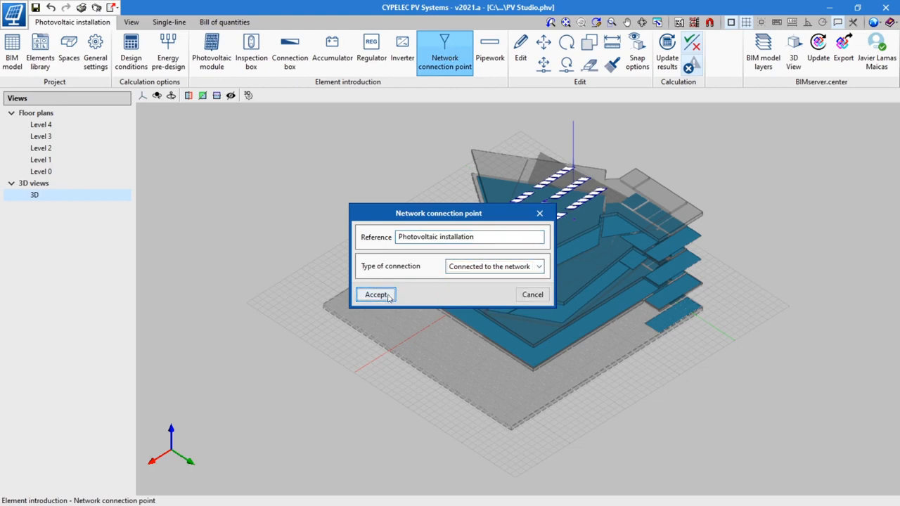
{"action": "left_click", "coordinate": [375, 295]}
{"action": "scroll", "coordinate": [583, 253], "scroll_direction": "up", "scroll_amount": 5}
{"action": "scroll", "coordinate": [582, 254], "scroll_direction": "up", "scroll_amount": 2}
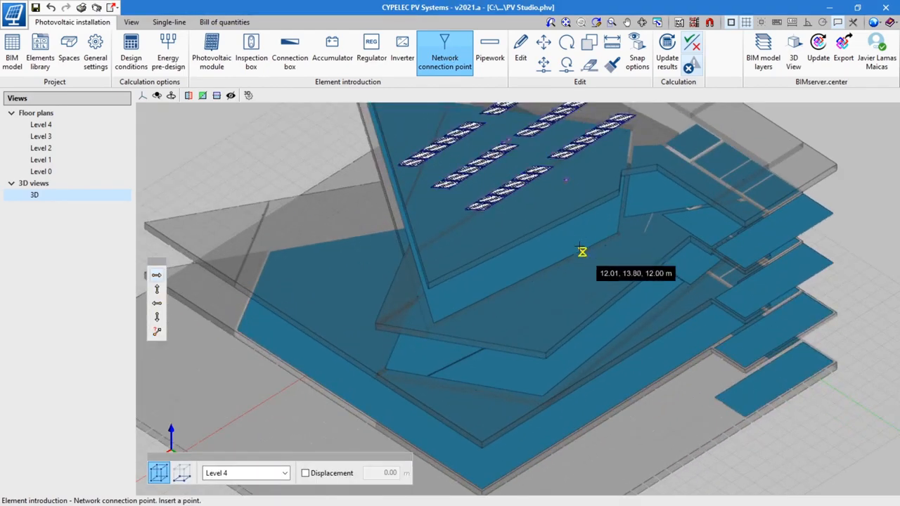
{"action": "left_click", "coordinate": [583, 251]}
{"action": "right_click", "coordinate": [592, 267]}
Step: Define the pipework with a Manufacturer cable conductor of the family "TopCable RZ1-K (AS) TOXFREE ZH 1kV 1x Cu"
{"action": "scroll", "coordinate": [587, 258], "scroll_direction": "up", "scroll_amount": 6}
{"action": "left_click", "coordinate": [488, 53]}
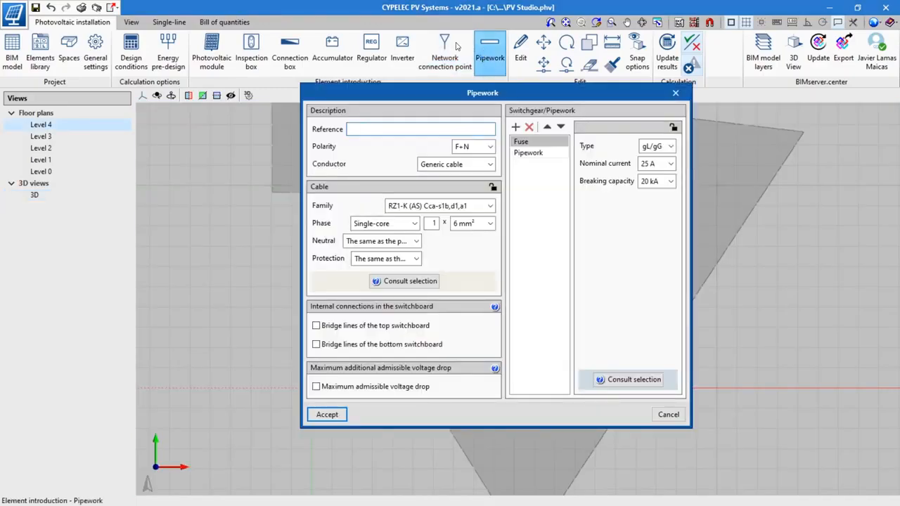
{"action": "left_click", "coordinate": [490, 163]}
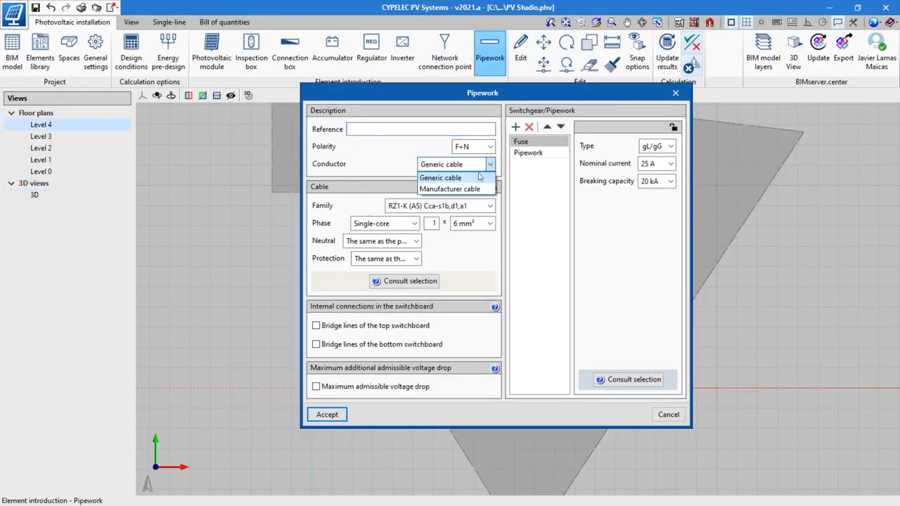
{"action": "left_click", "coordinate": [477, 188]}
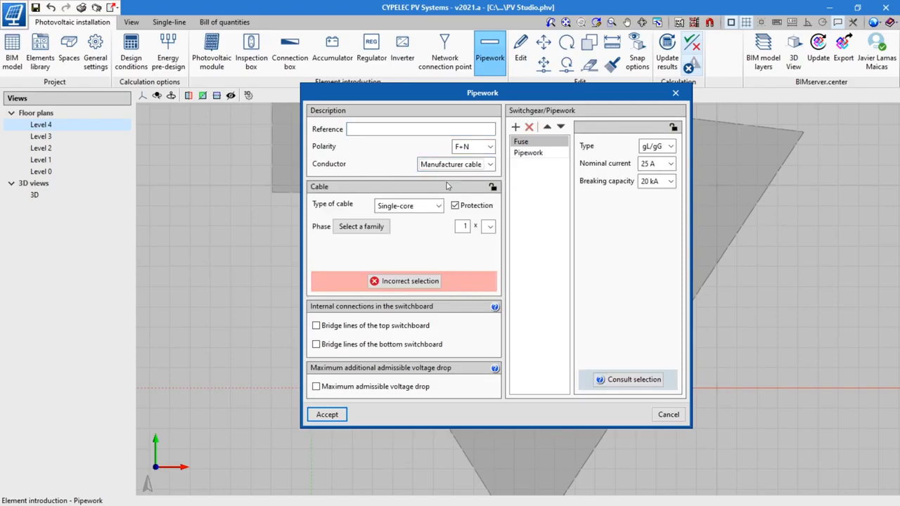
{"action": "left_click", "coordinate": [365, 226]}
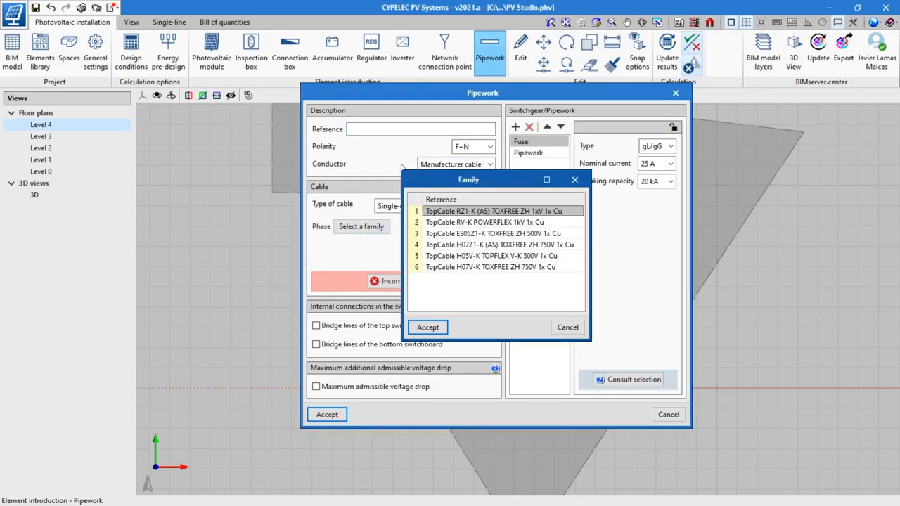
{"action": "left_click", "coordinate": [426, 327]}
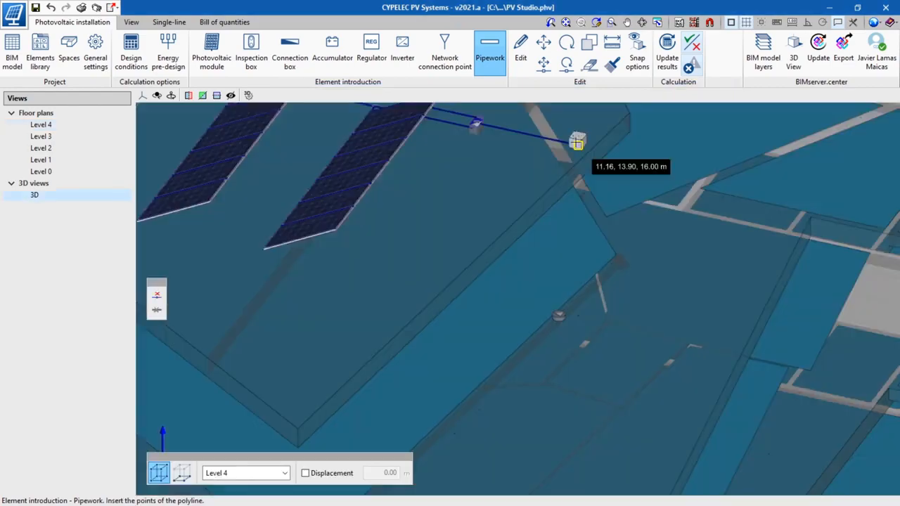
Step: Draw pipework from the box at the roof edge towards the network connection point and update the calculation results
{"action": "left_click", "coordinate": [576, 143]}
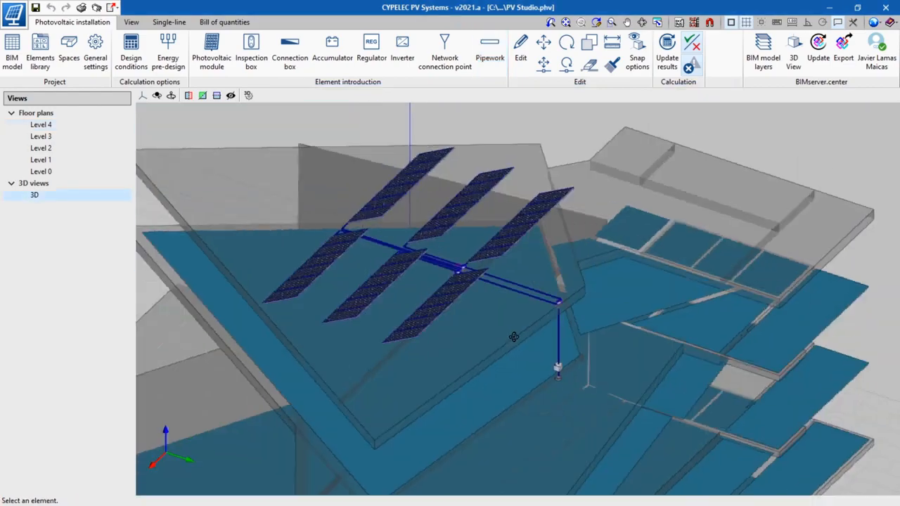
{"action": "mouse_move", "coordinate": [542, 331]}
{"action": "middle_mouse_down"}
{"action": "mouse_move", "coordinate": [516, 315]}
{"action": "mouse_move", "coordinate": [518, 327]}
{"action": "mouse_move", "coordinate": [539, 321]}
{"action": "middle_mouse_up"}
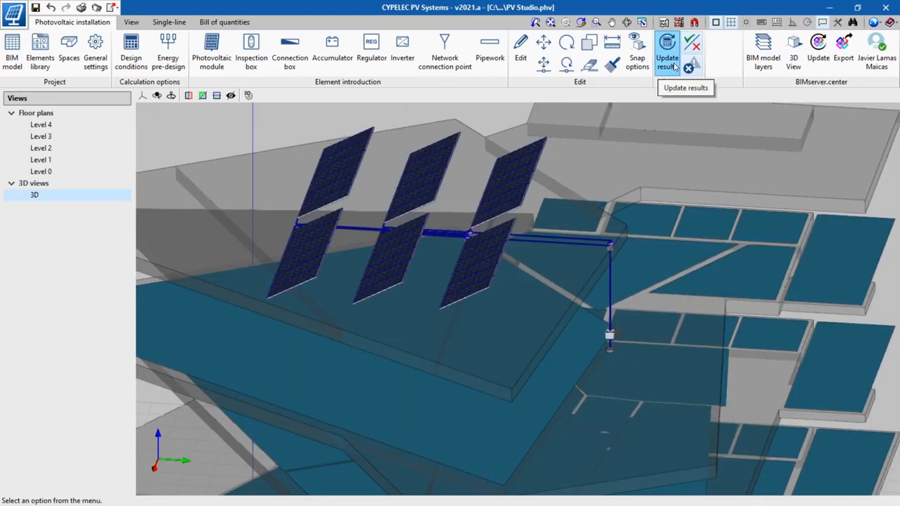
{"action": "left_click", "coordinate": [670, 56]}
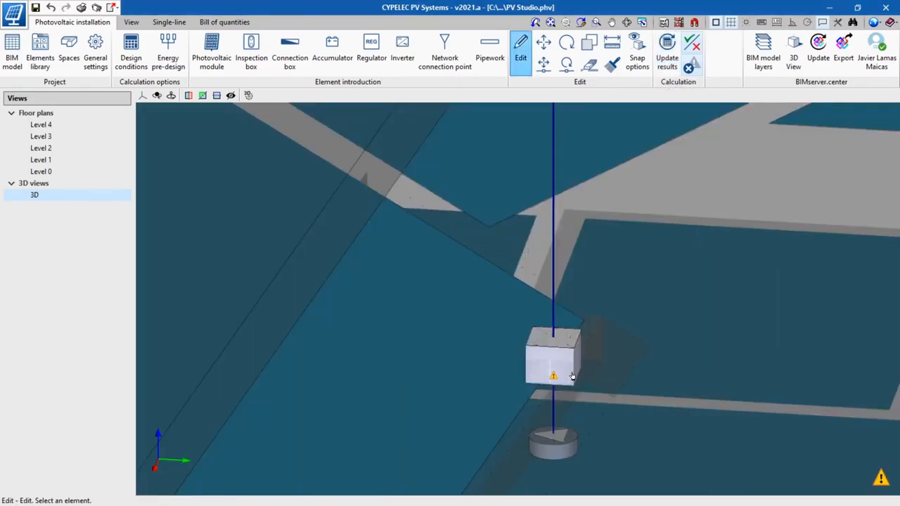
Step: Consult the checks of the inverter above the network connection point and change its type to another inverter
{"action": "mouse_move", "coordinate": [573, 377]}
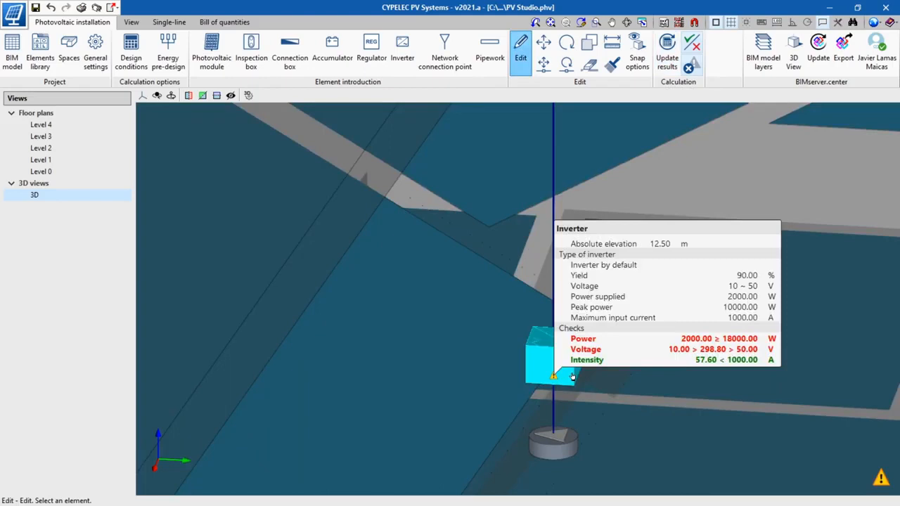
{"action": "left_click", "coordinate": [573, 377]}
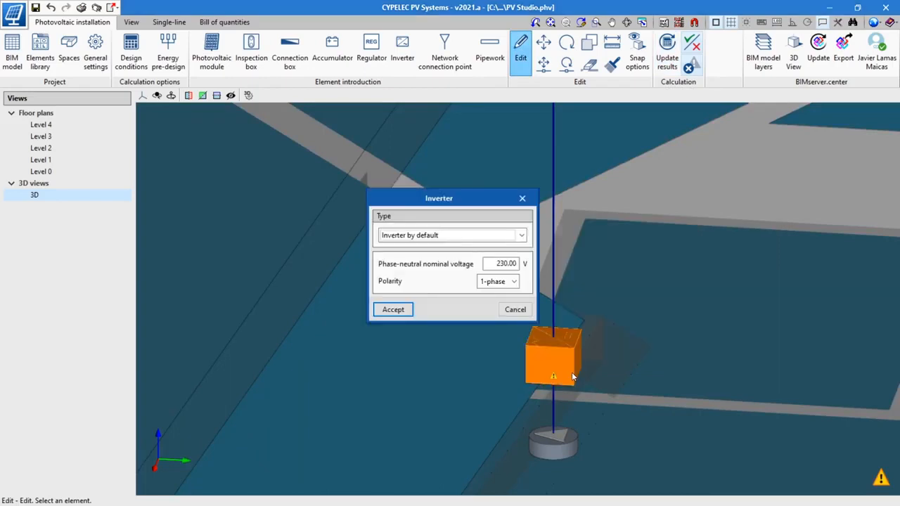
{"action": "left_click", "coordinate": [441, 239]}
{"action": "left_click", "coordinate": [418, 261]}
{"action": "left_click", "coordinate": [393, 309]}
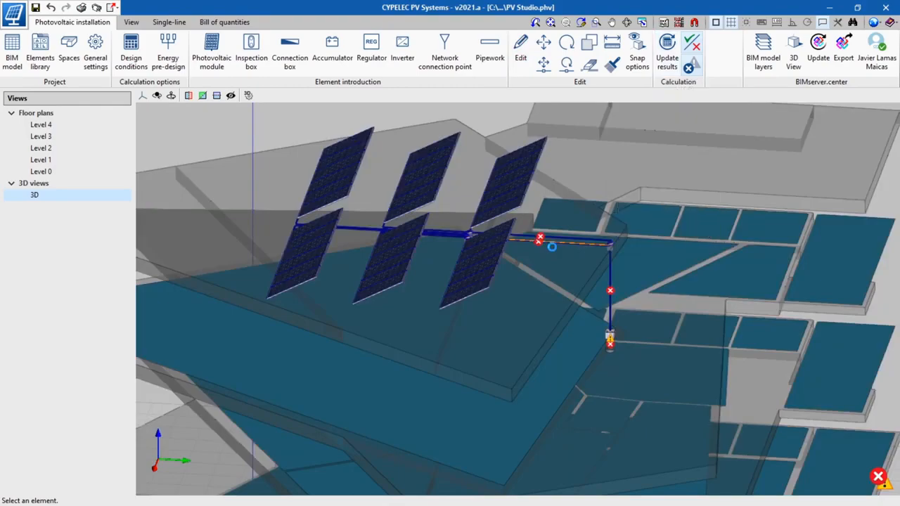
Step: Examine the checks of the pipework above the inverter: current-carrying capacity, maximum voltage drop and conductor coordination with overload protection
{"action": "left_click", "coordinate": [553, 187]}
{"action": "scroll", "coordinate": [378, 261], "scroll_direction": "down", "scroll_amount": 7}
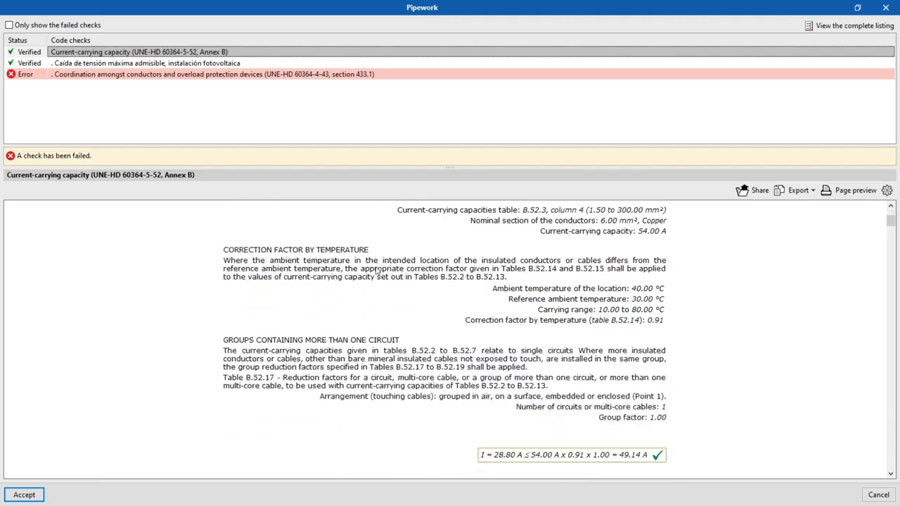
{"action": "scroll", "coordinate": [341, 245], "scroll_direction": "up", "scroll_amount": 3}
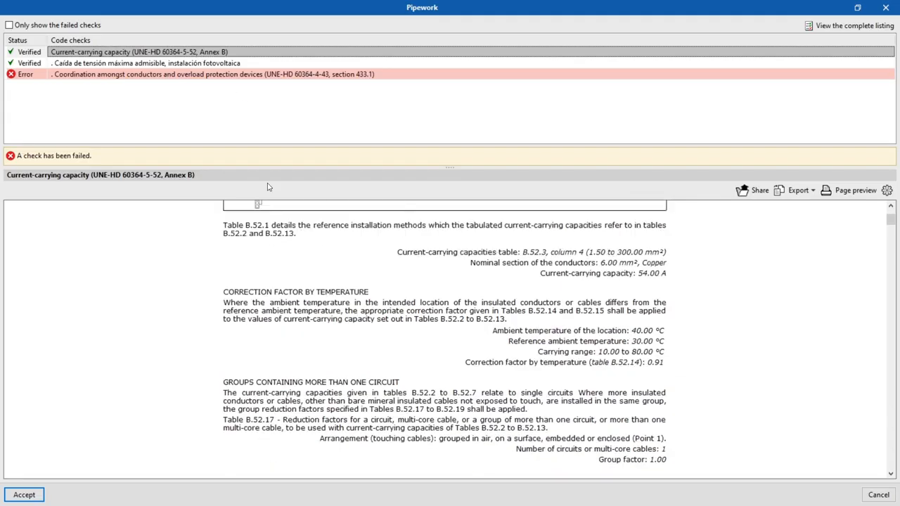
{"action": "left_click", "coordinate": [227, 62]}
{"action": "scroll", "coordinate": [367, 296], "scroll_direction": "down", "scroll_amount": 3}
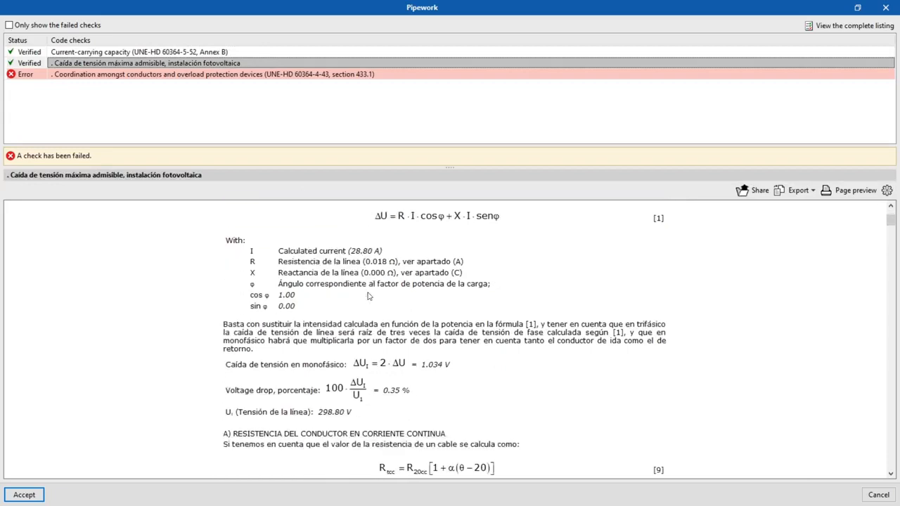
{"action": "scroll", "coordinate": [367, 296], "scroll_direction": "down", "scroll_amount": 12}
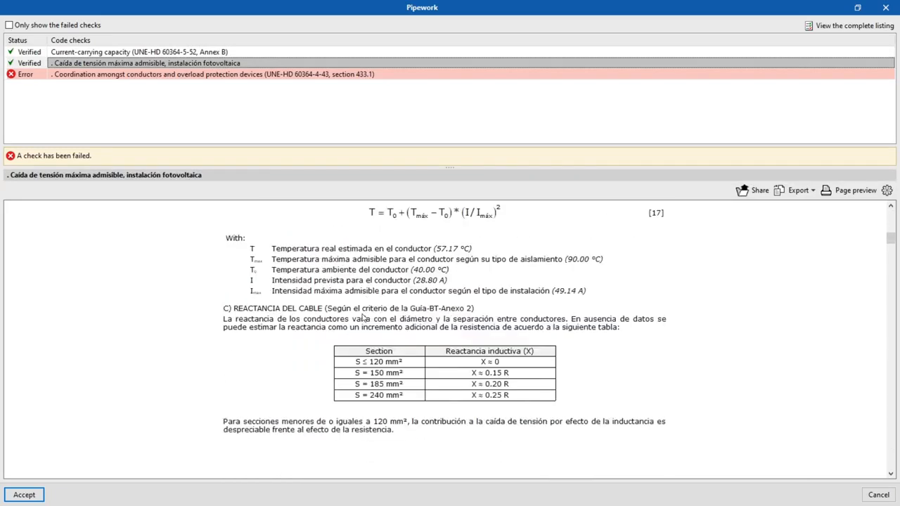
{"action": "scroll", "coordinate": [363, 318], "scroll_direction": "up", "scroll_amount": 12}
{"action": "left_click", "coordinate": [98, 76]}
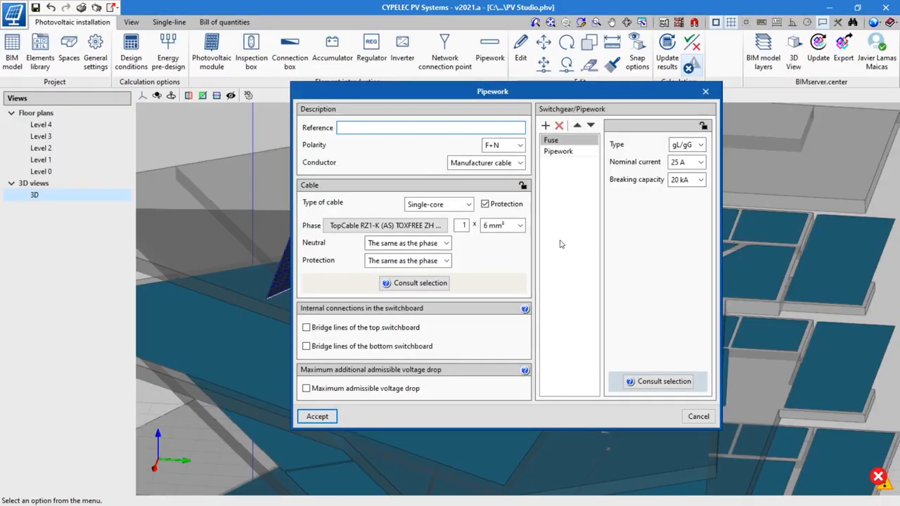
Step: Set the nominal current of the pipework's gL/gG fuse to 32 A and update the calculation results
{"action": "left_click", "coordinate": [696, 163]}
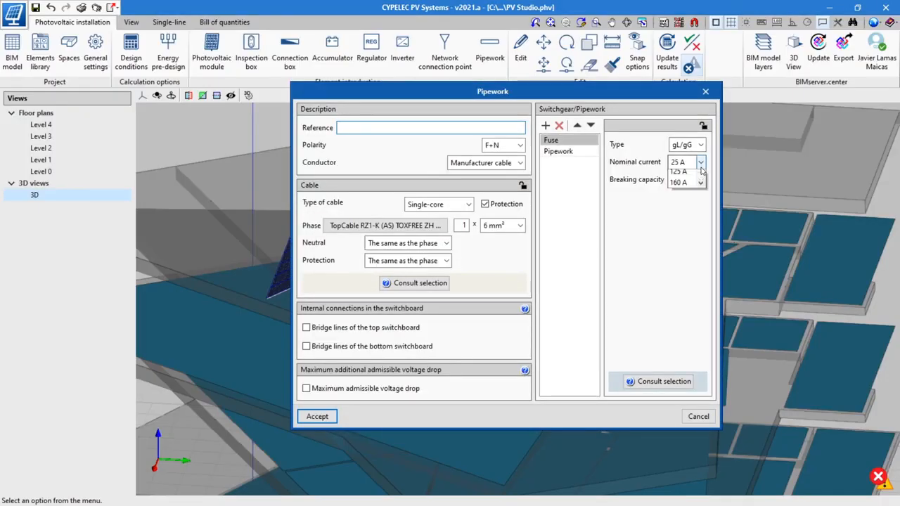
{"action": "left_click", "coordinate": [678, 186]}
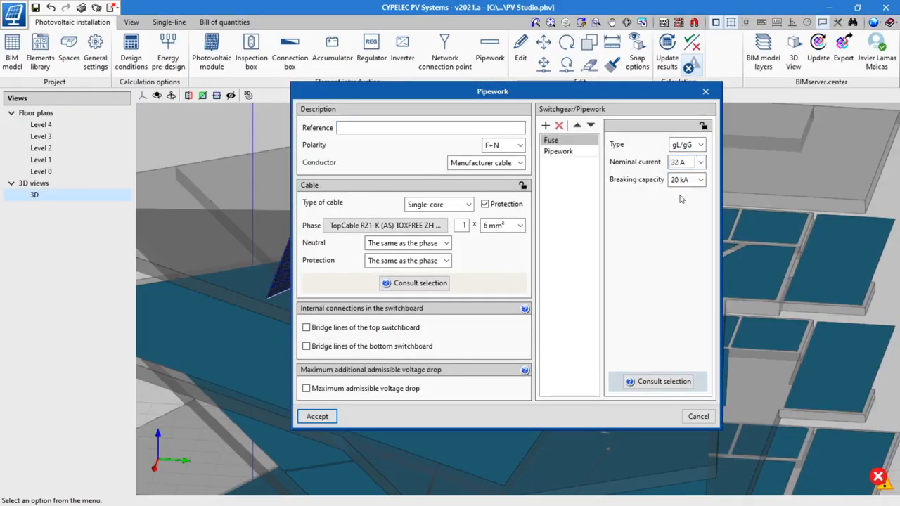
{"action": "left_click", "coordinate": [317, 416]}
{"action": "left_click", "coordinate": [666, 51]}
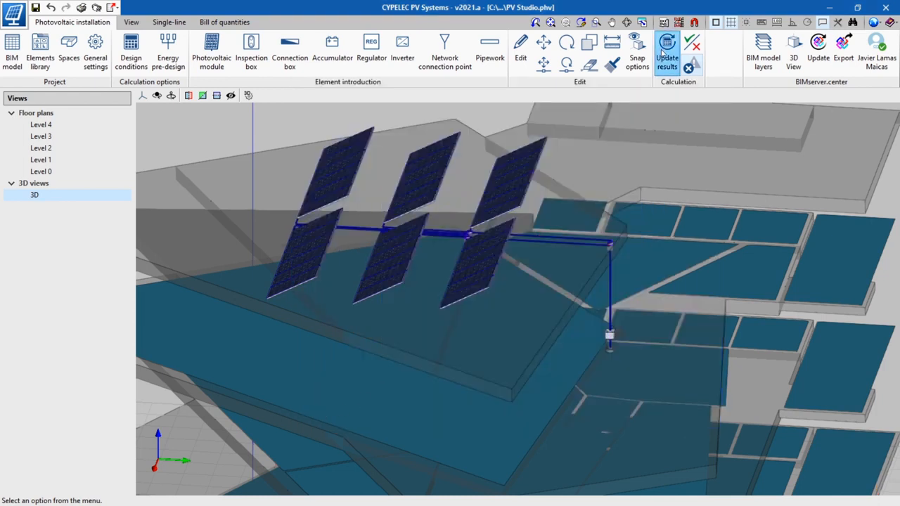
{"action": "left_click", "coordinate": [584, 251]}
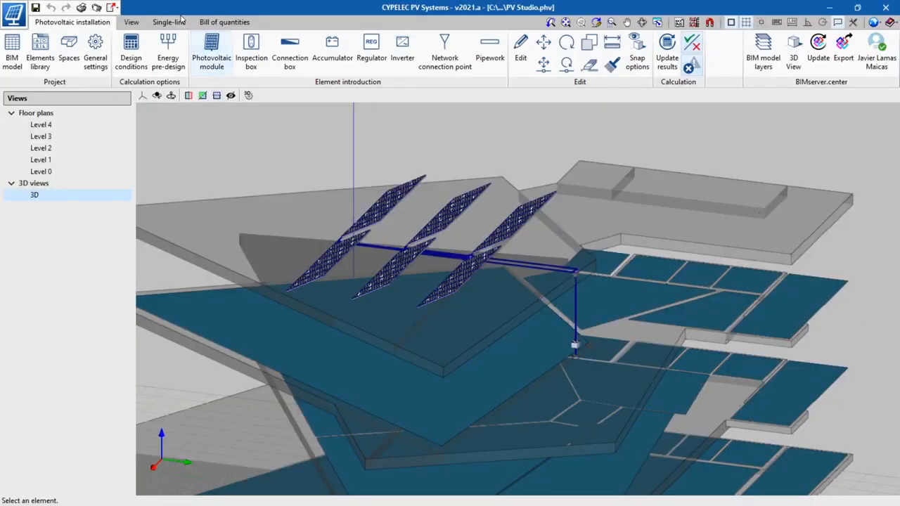
Step: Generate the single-line diagram of the photovoltaic installation
{"action": "left_click", "coordinate": [169, 22]}
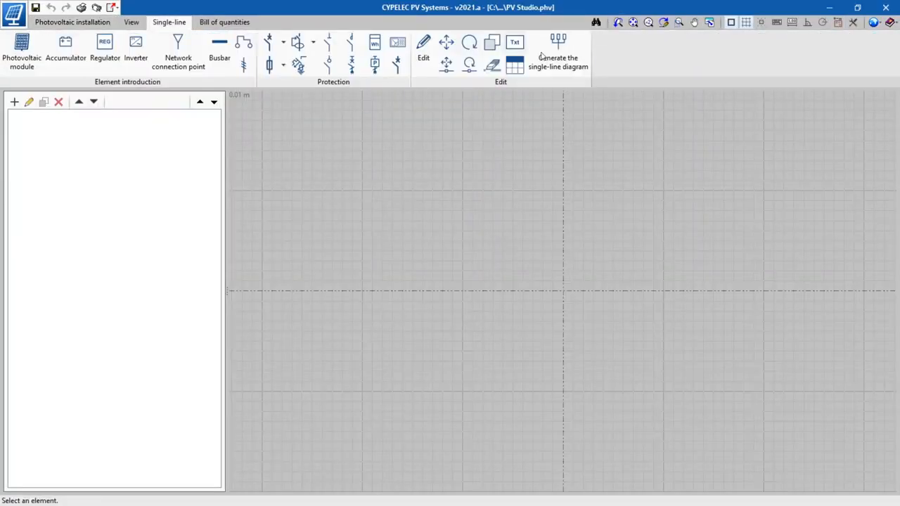
{"action": "left_click", "coordinate": [543, 58]}
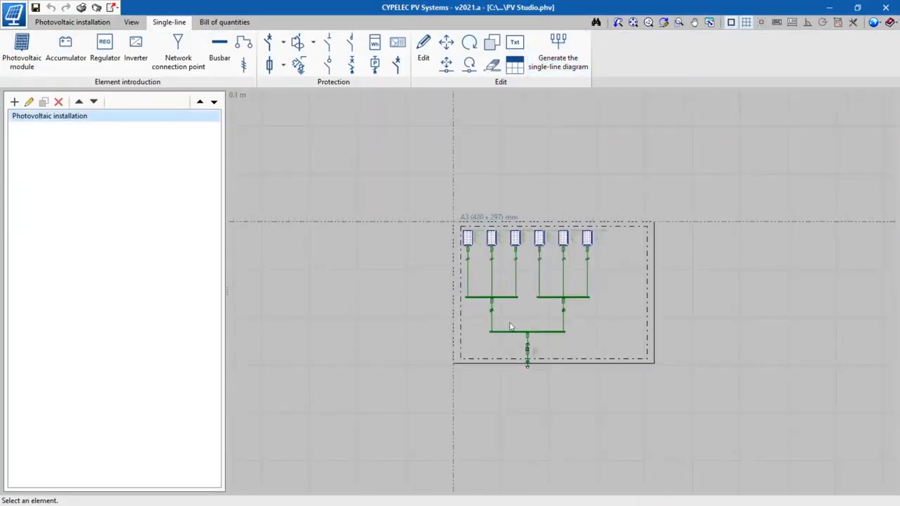
{"action": "left_click", "coordinate": [423, 50]}
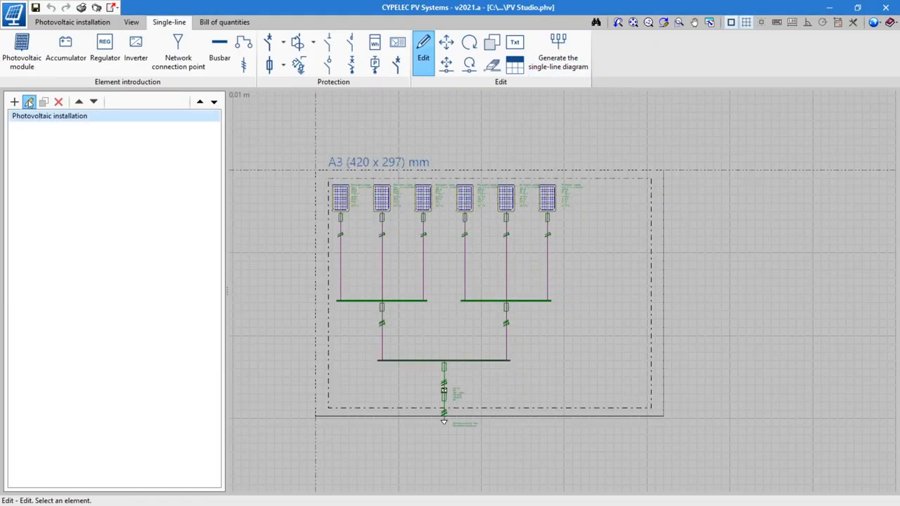
Step: Set the single-line diagram's sheet to A2 in horizontal orientation and move the whole diagram to the middle of the sheet
{"action": "left_click", "coordinate": [29, 102]}
{"action": "left_click", "coordinate": [546, 201]}
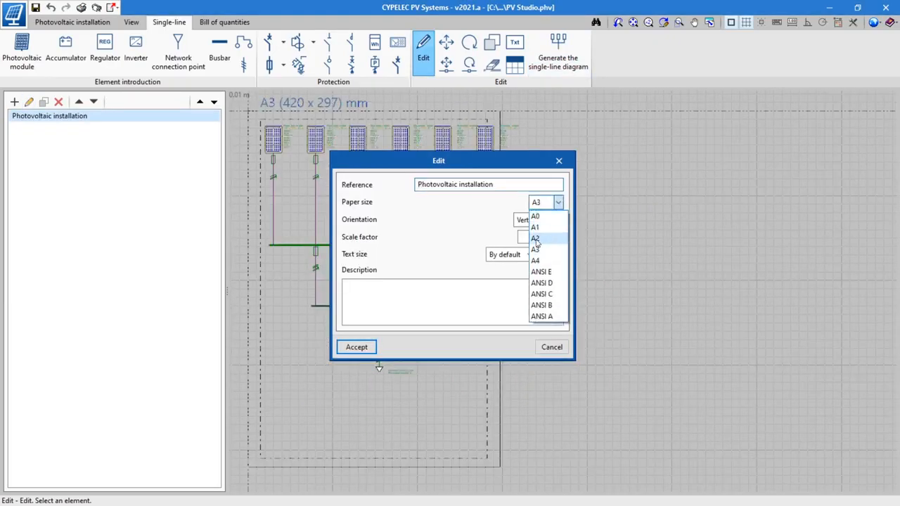
{"action": "left_click", "coordinate": [535, 239]}
{"action": "left_click", "coordinate": [555, 219]}
{"action": "left_click", "coordinate": [535, 243]}
{"action": "left_click", "coordinate": [356, 346]}
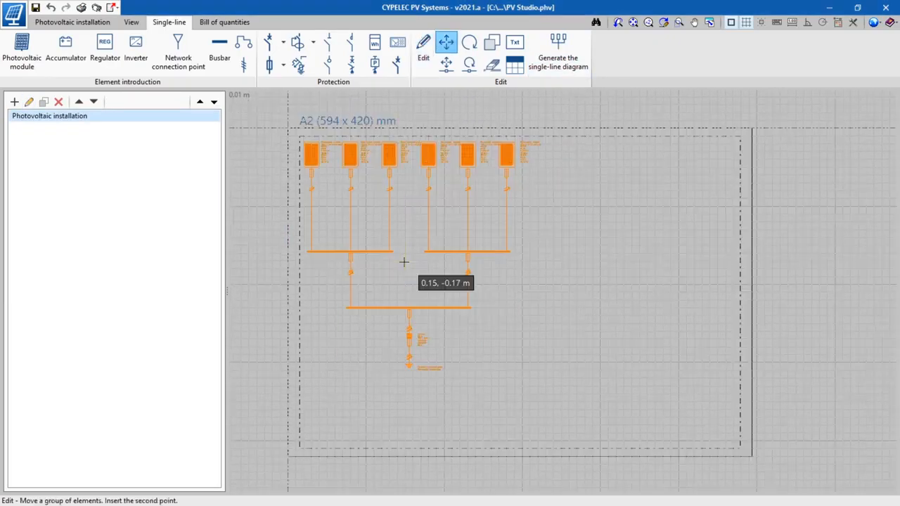
{"action": "left_click", "coordinate": [509, 298]}
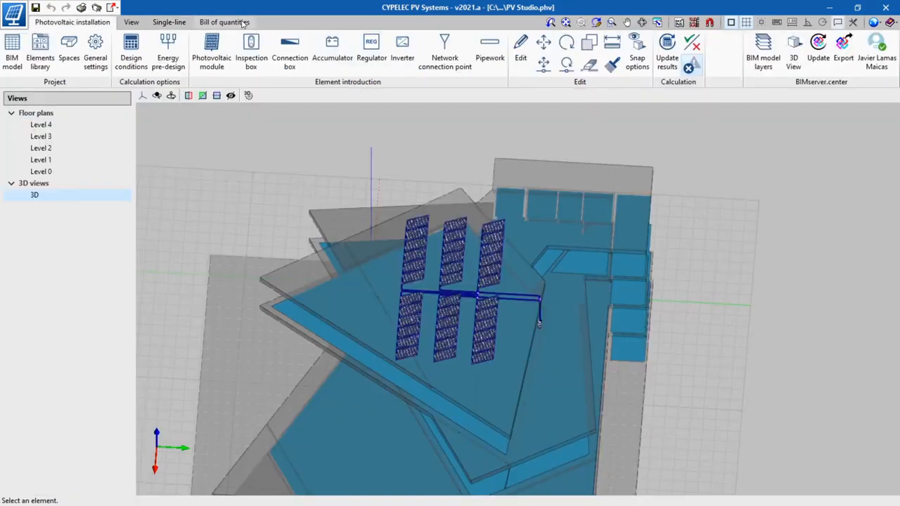
Step: Open the bill of quantities mapping CYPE ESPAÑA for editing and display the cost database for assigning codes
{"action": "left_click", "coordinate": [242, 23]}
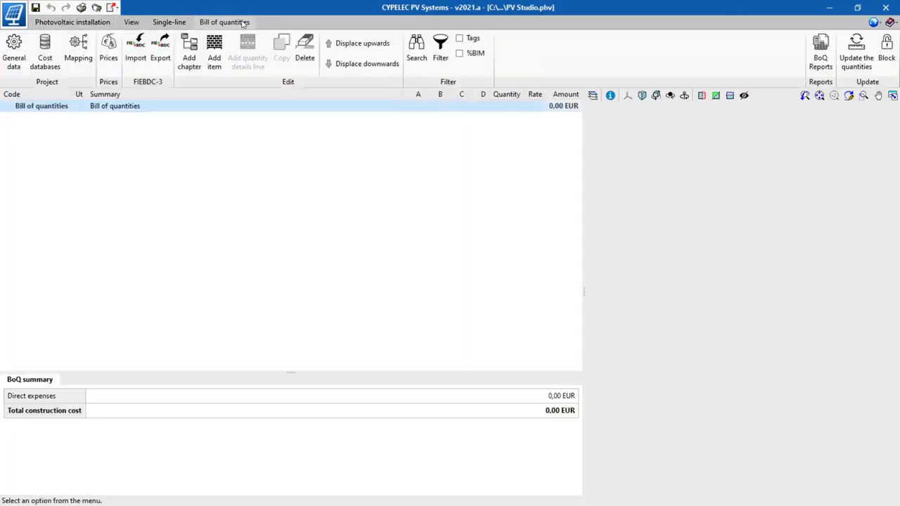
{"action": "left_click", "coordinate": [78, 51]}
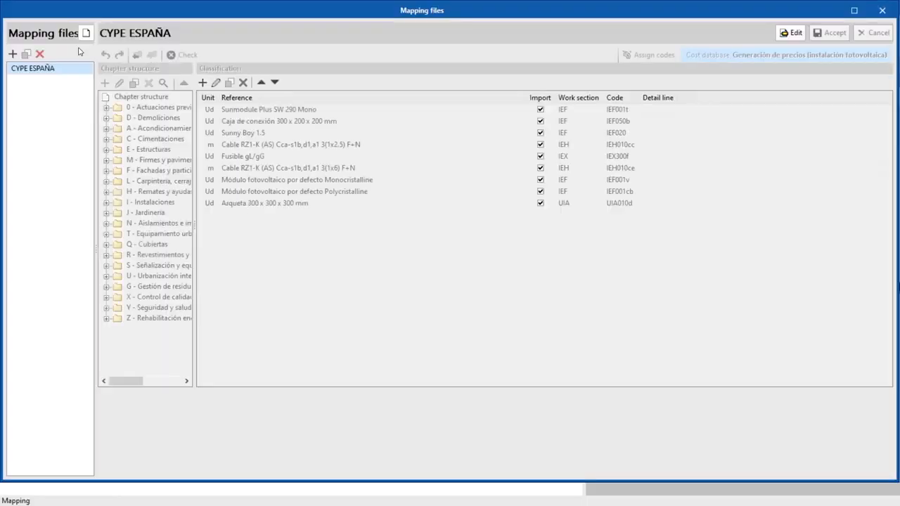
{"action": "left_click", "coordinate": [791, 33]}
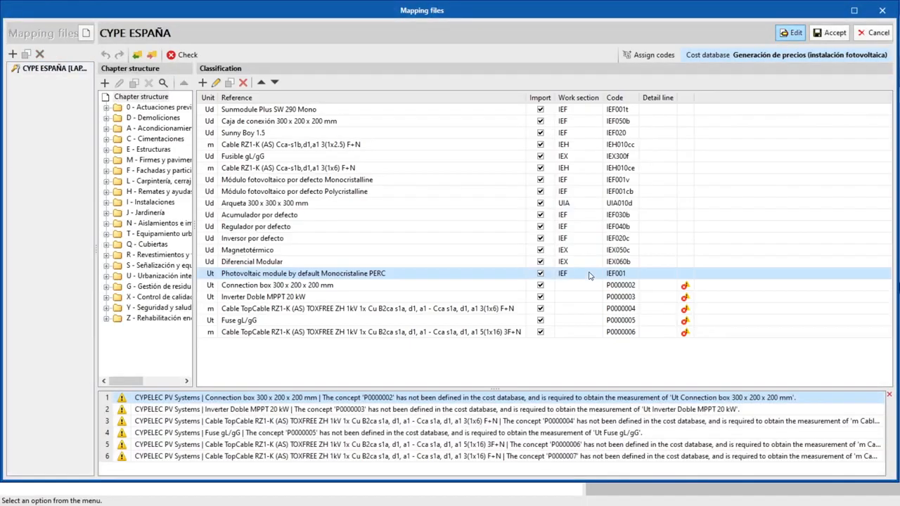
{"action": "left_click", "coordinate": [654, 56]}
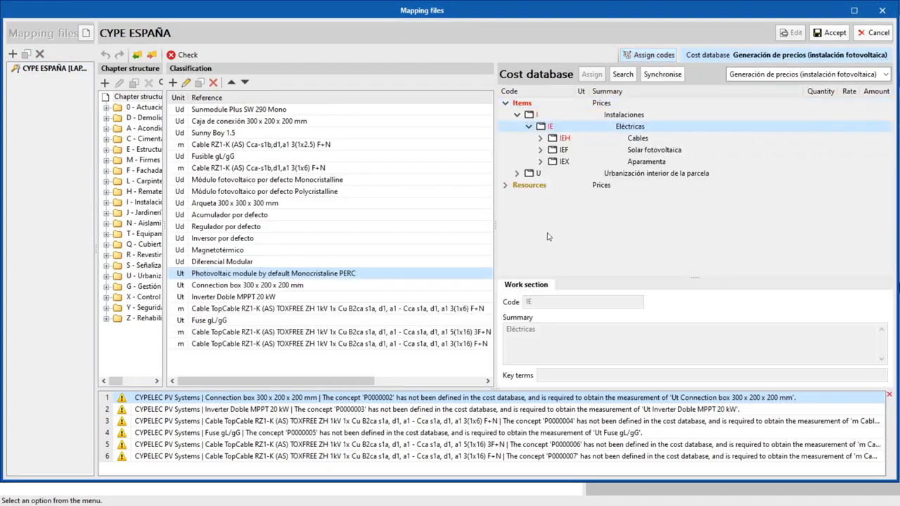
Step: Assign work section IEH to the TopCable cables, IEX to the fuse, and IEF to the inverter and connection box
{"action": "left_click_drag", "start_coordinate": [309, 382], "coordinate": [405, 398]}
{"action": "left_click", "coordinate": [384, 344]}
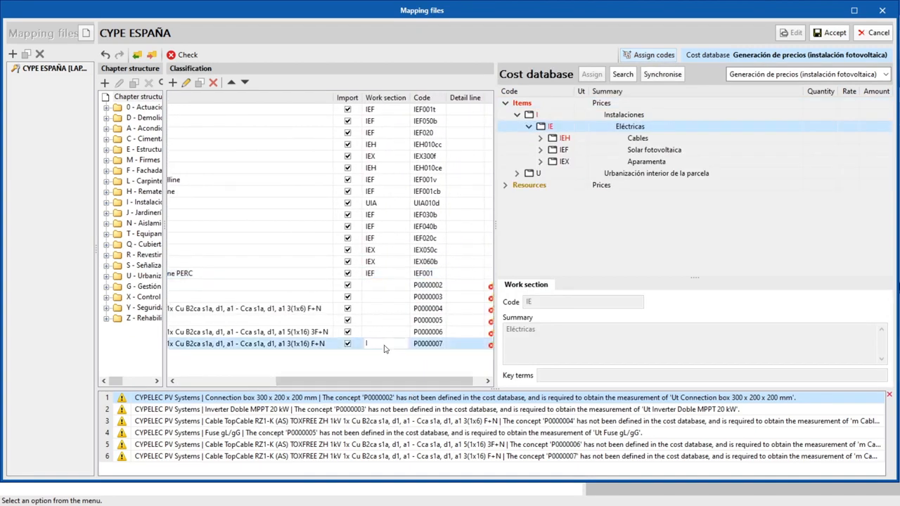
{"action": "left_click", "coordinate": [374, 331]}
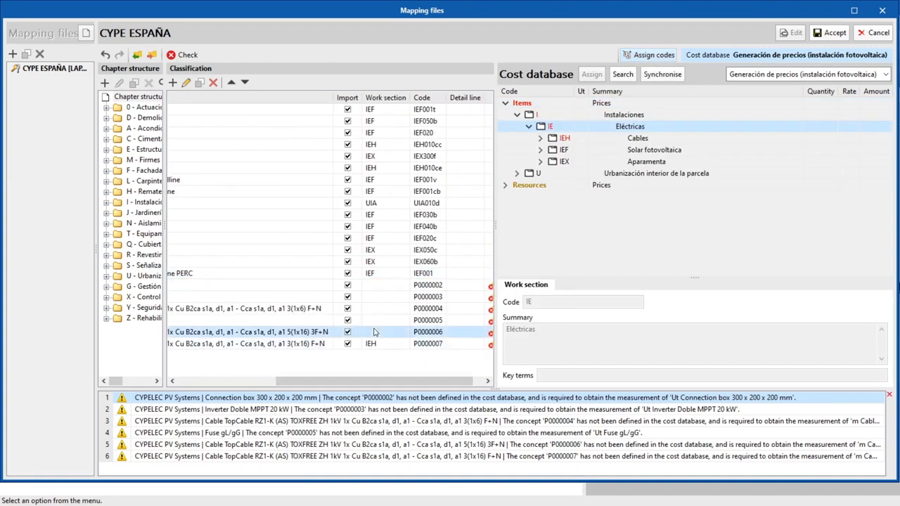
{"action": "type", "text": "IE"}
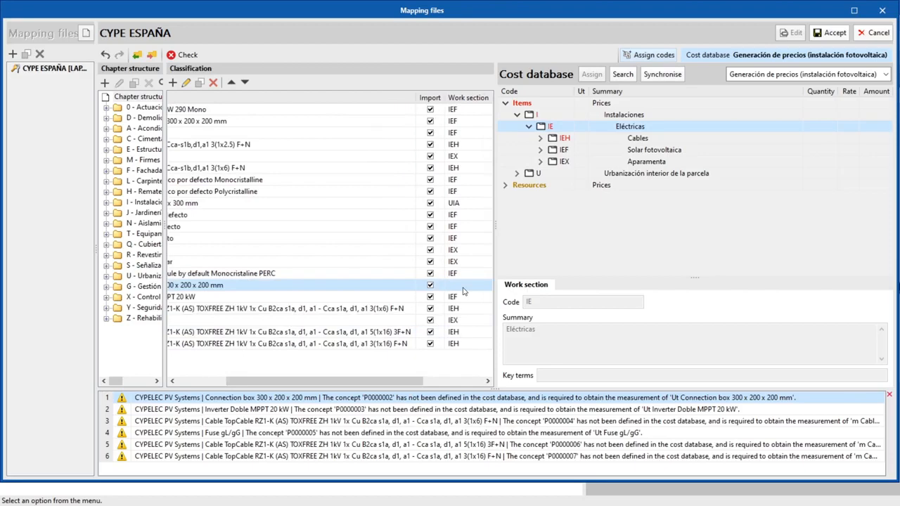
{"action": "type", "text": "IE"}
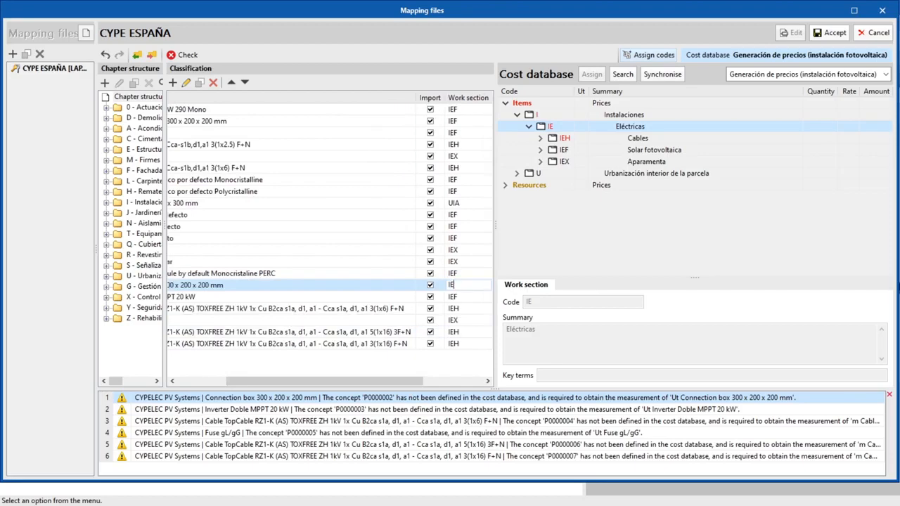
Step: Browse the cable items of work section IEH in the cost database Generación de precios (instalación fotovoltaica)
{"action": "left_click", "coordinate": [362, 380]}
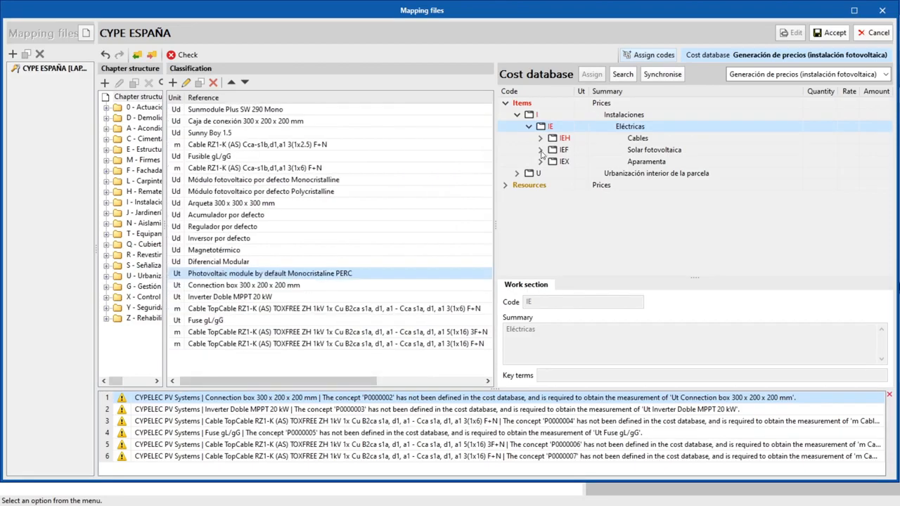
{"action": "left_click", "coordinate": [540, 150]}
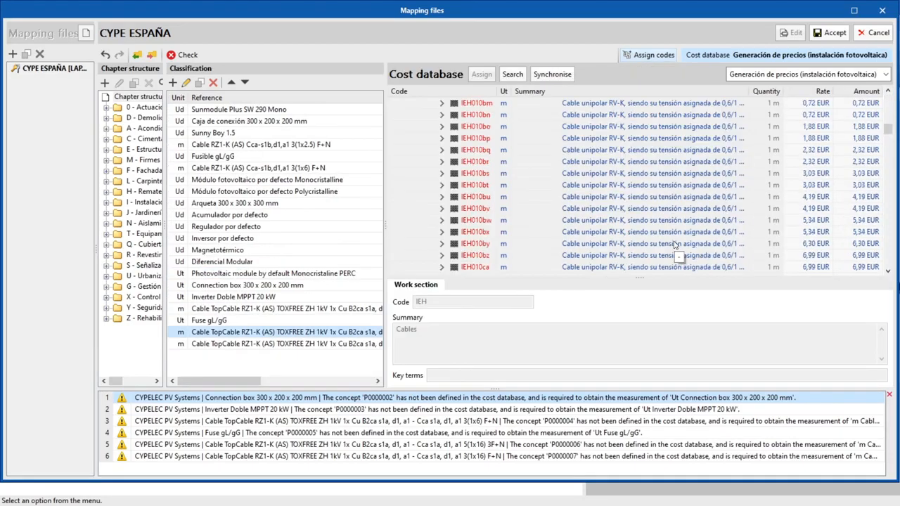
{"action": "scroll", "coordinate": [678, 252], "scroll_direction": "up", "scroll_amount": 3}
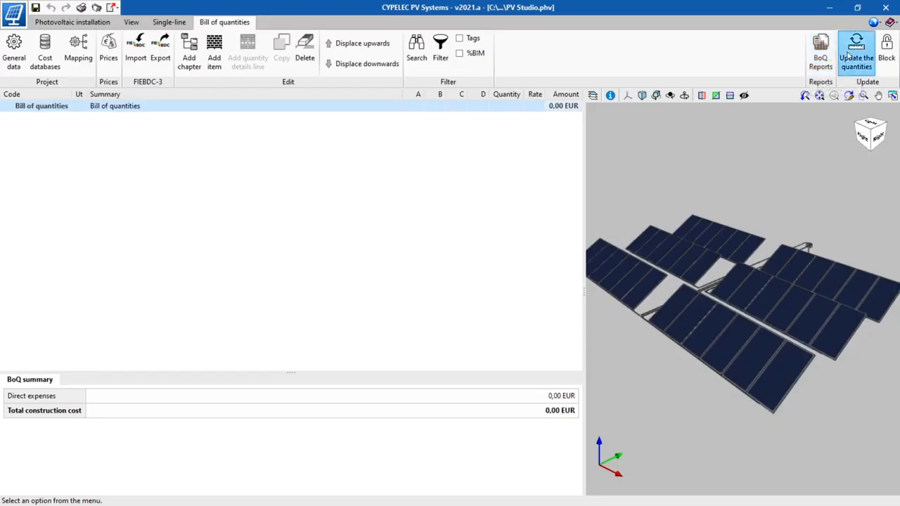
Step: Regenerate the bill of quantities with mapping CYPE ESPAÑA and the Generación de precios cost database, and inspect items IEH010cd and IEF001
{"action": "left_click", "coordinate": [856, 53]}
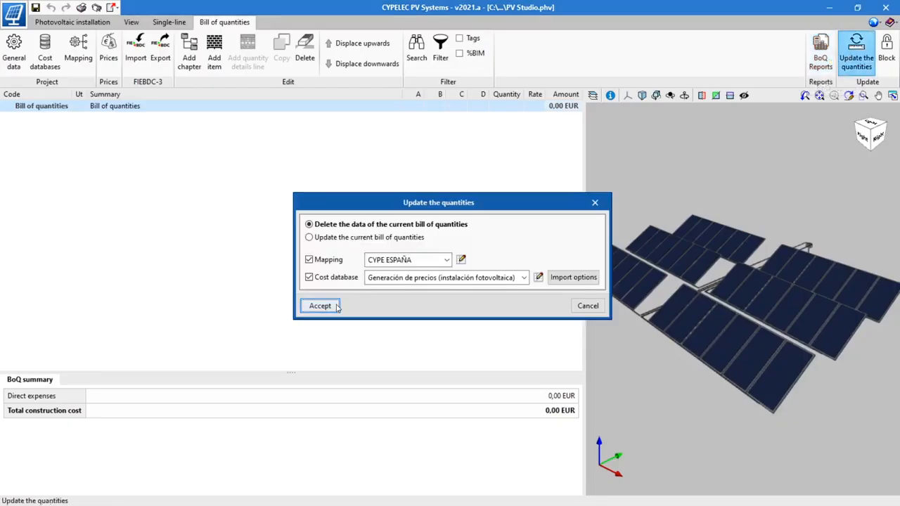
{"action": "left_click", "coordinate": [320, 305]}
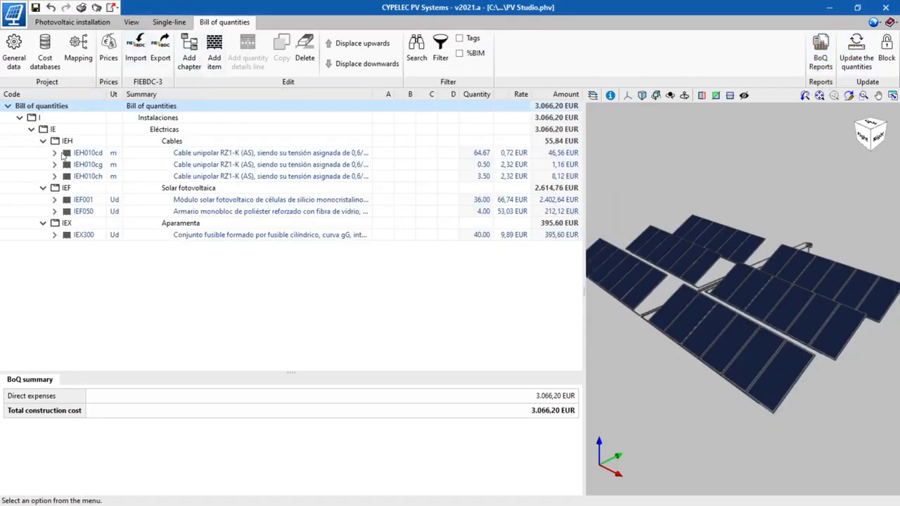
{"action": "left_click", "coordinate": [55, 153]}
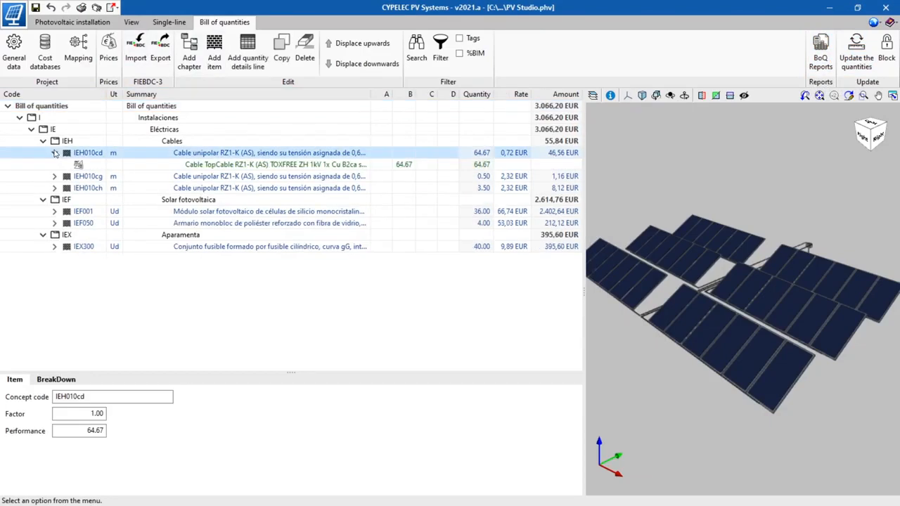
{"action": "left_click", "coordinate": [55, 153]}
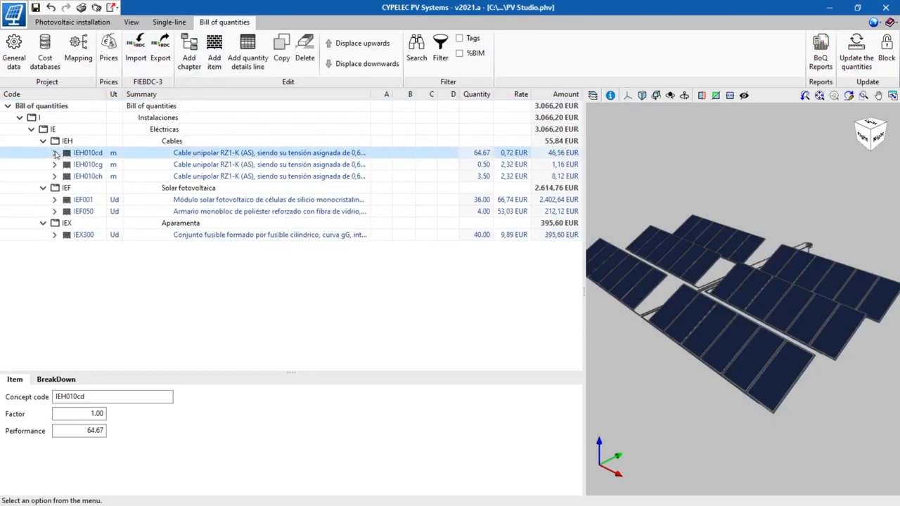
{"action": "left_click", "coordinate": [55, 199]}
{"action": "left_click", "coordinate": [55, 200]}
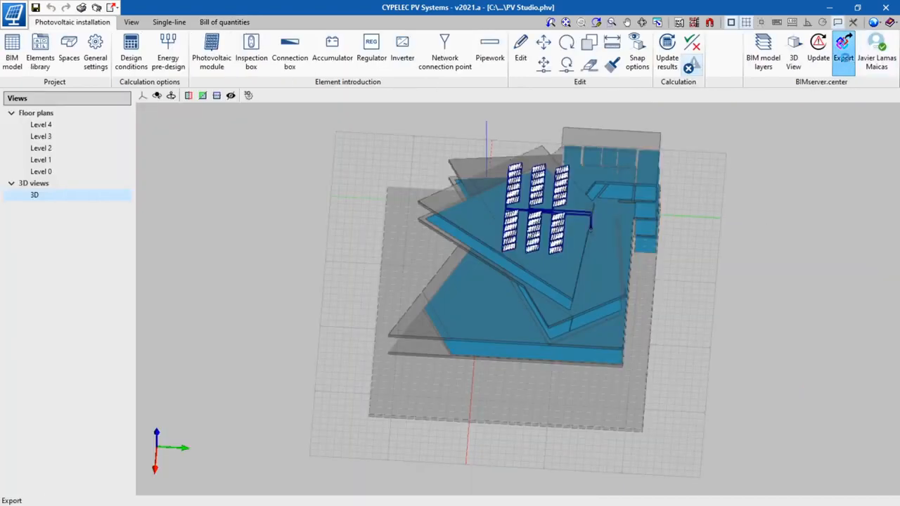
Step: Export the project to BIMserver.center as "Photovoltaic installation project", including the bill of quantities in FIEBDC-3 format
{"action": "left_click", "coordinate": [844, 60]}
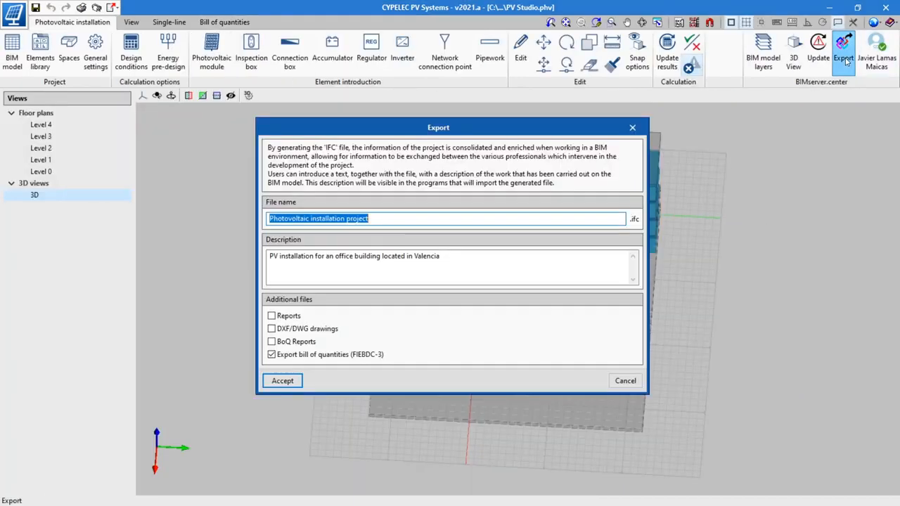
{"action": "left_click", "coordinate": [283, 381]}
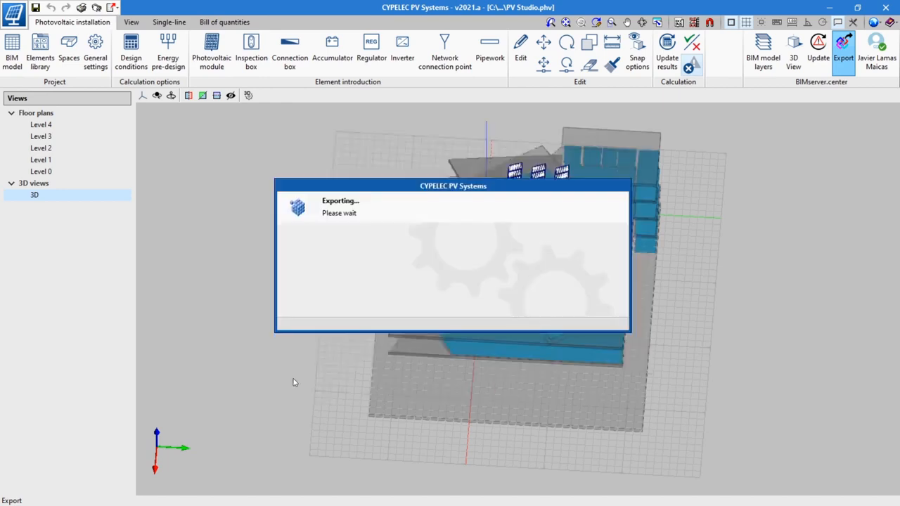
{"action": "left_click", "coordinate": [445, 289]}
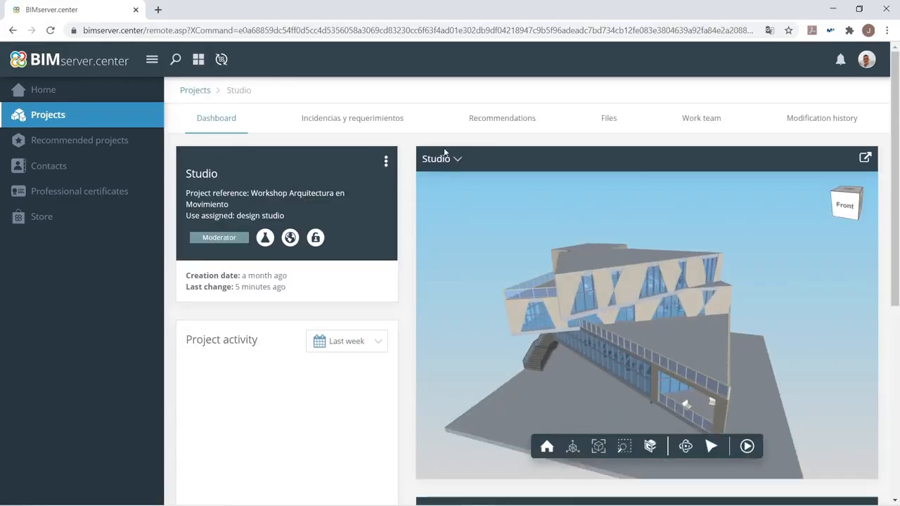
Step: In the BIMserver.center viewer of the Studio project, make the Photovoltaic installation project visible and examine the modules on the roof
{"action": "left_click", "coordinate": [453, 162]}
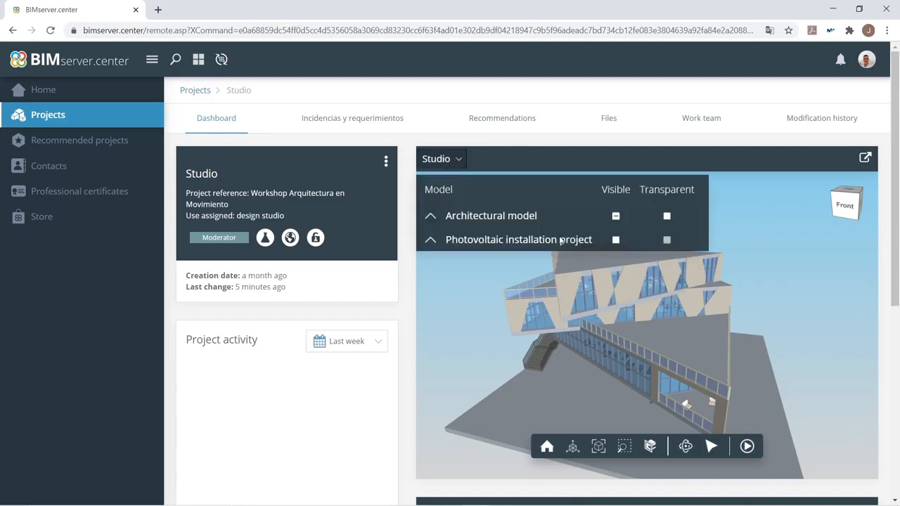
{"action": "left_click", "coordinate": [617, 241]}
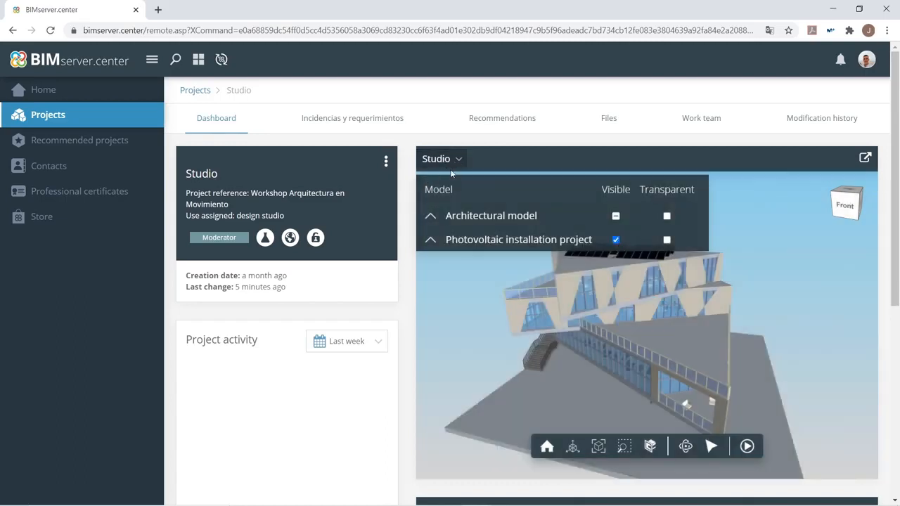
{"action": "left_click", "coordinate": [458, 166]}
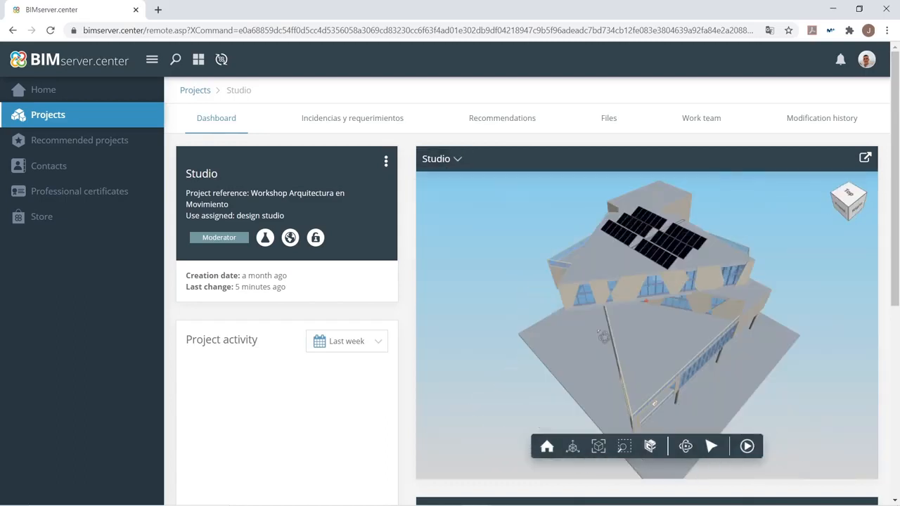
{"action": "left_click_drag", "start_coordinate": [604, 337], "coordinate": [566, 345]}
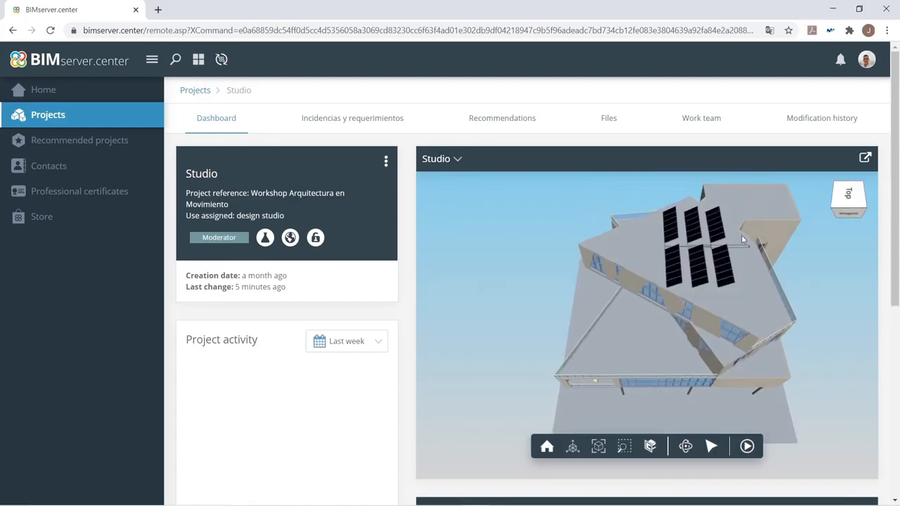
{"action": "scroll", "coordinate": [622, 227], "scroll_direction": "up", "scroll_amount": 5}
{"action": "scroll", "coordinate": [621, 226], "scroll_direction": "up", "scroll_amount": 2}
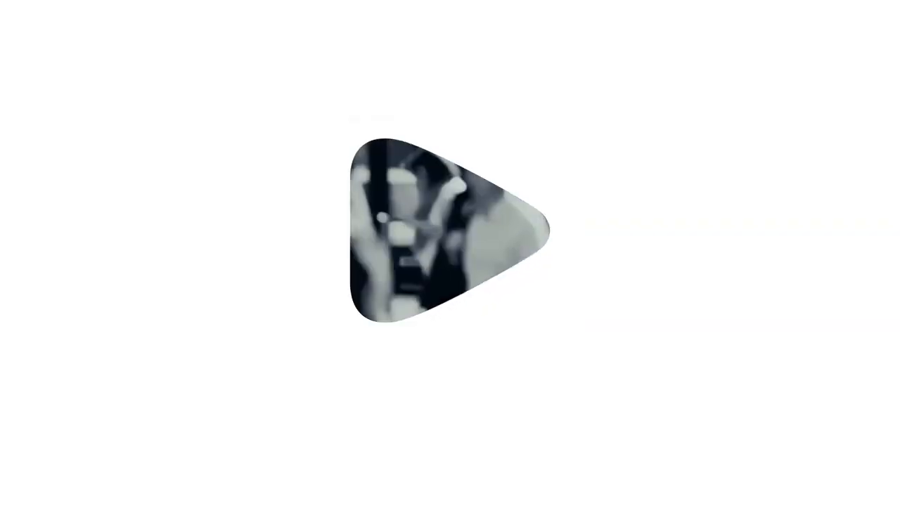